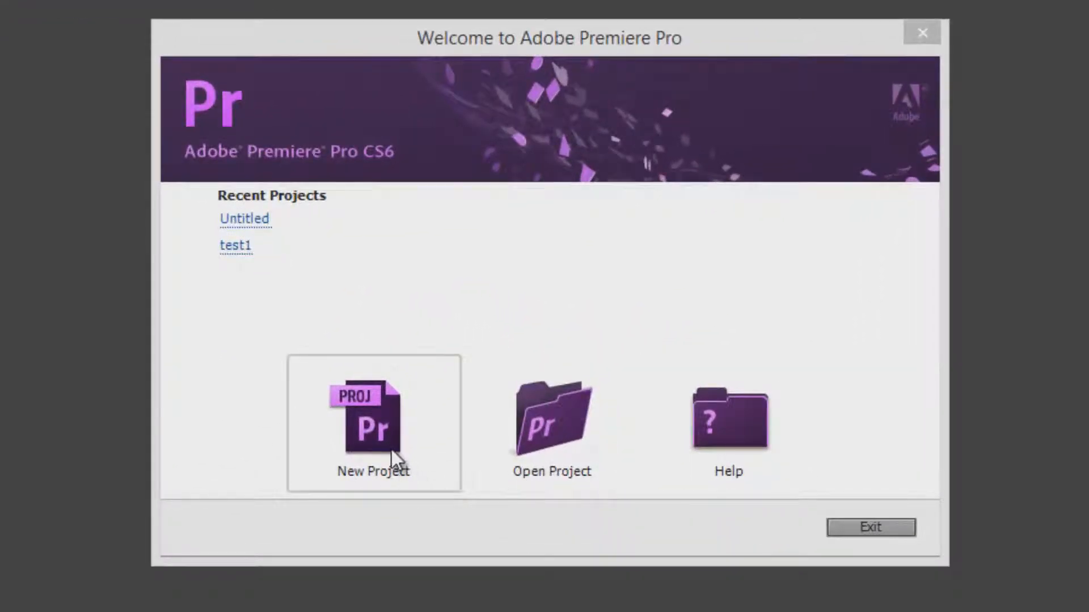
Create a new project named test2 in the default location, reviewing the scratch disk settings before confirming.
left_click(392, 451)
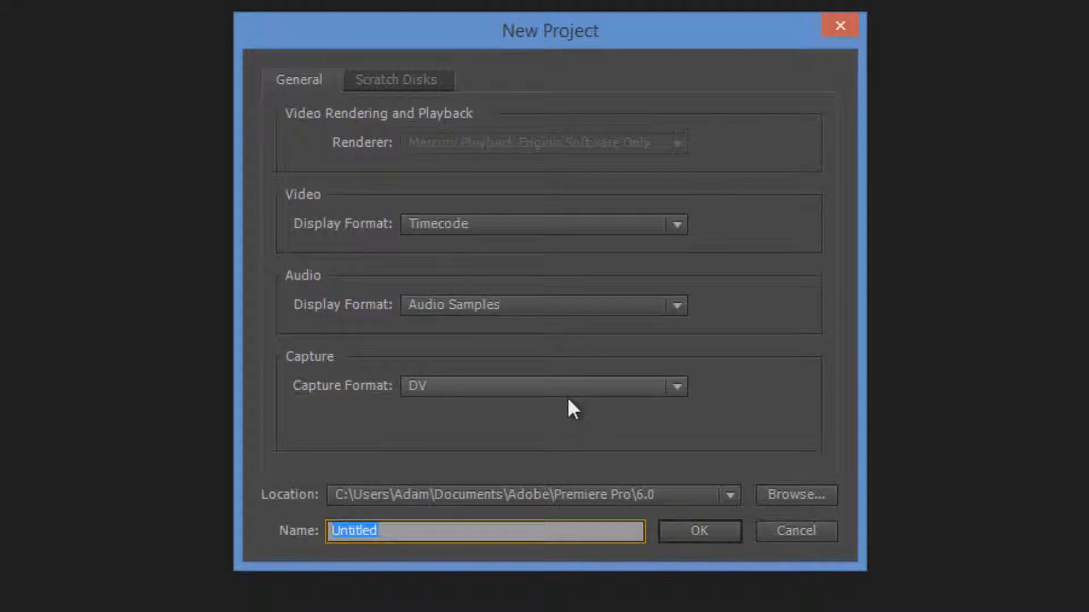
left_click(420, 502)
left_click(421, 501)
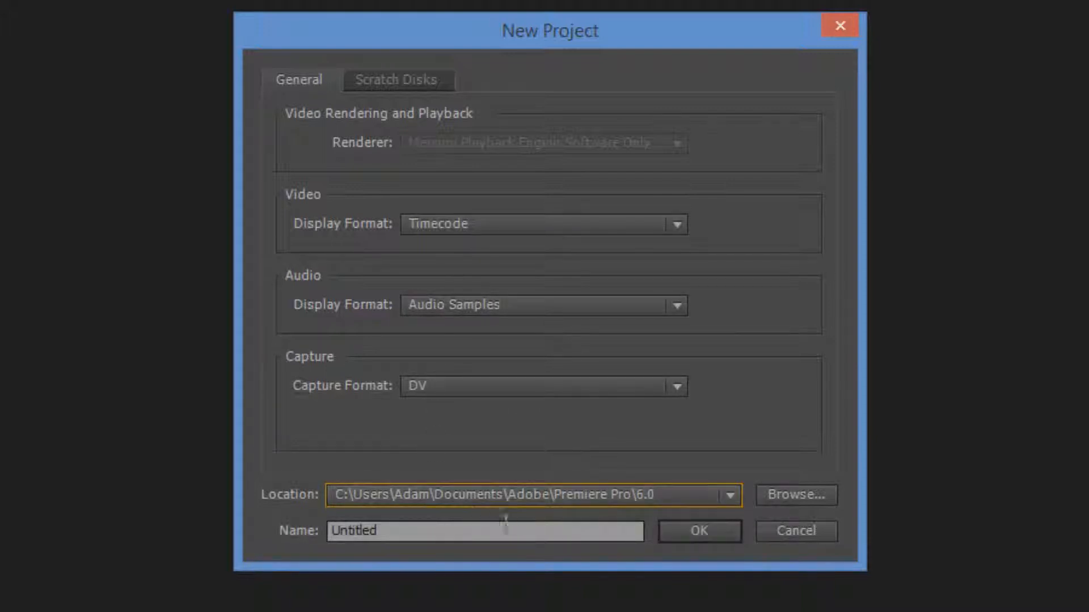
left_click(466, 531)
key("ctrl+a")
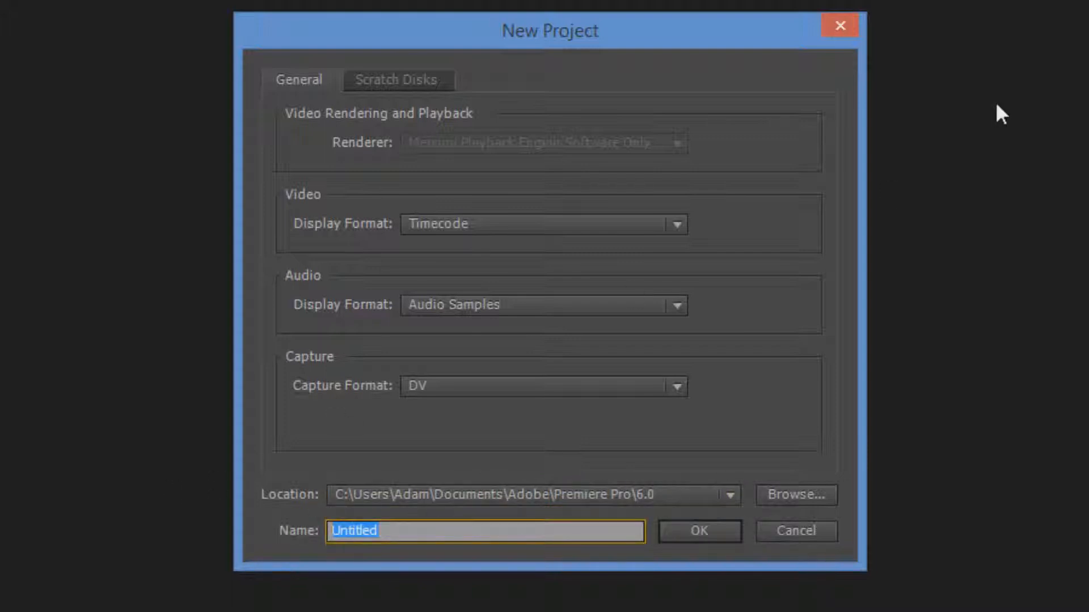
type("test2")
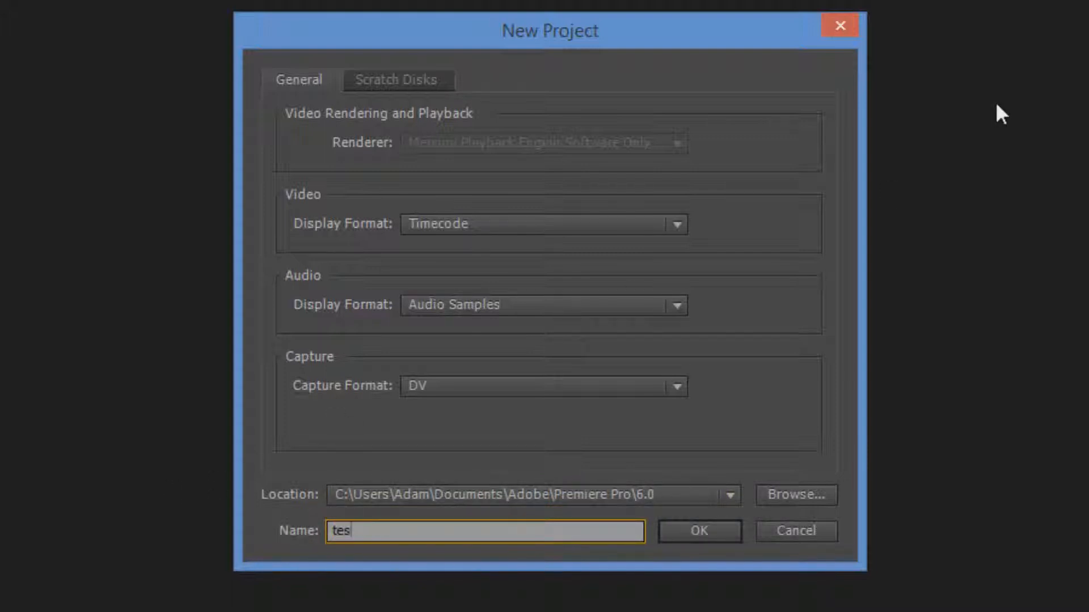
left_click(407, 79)
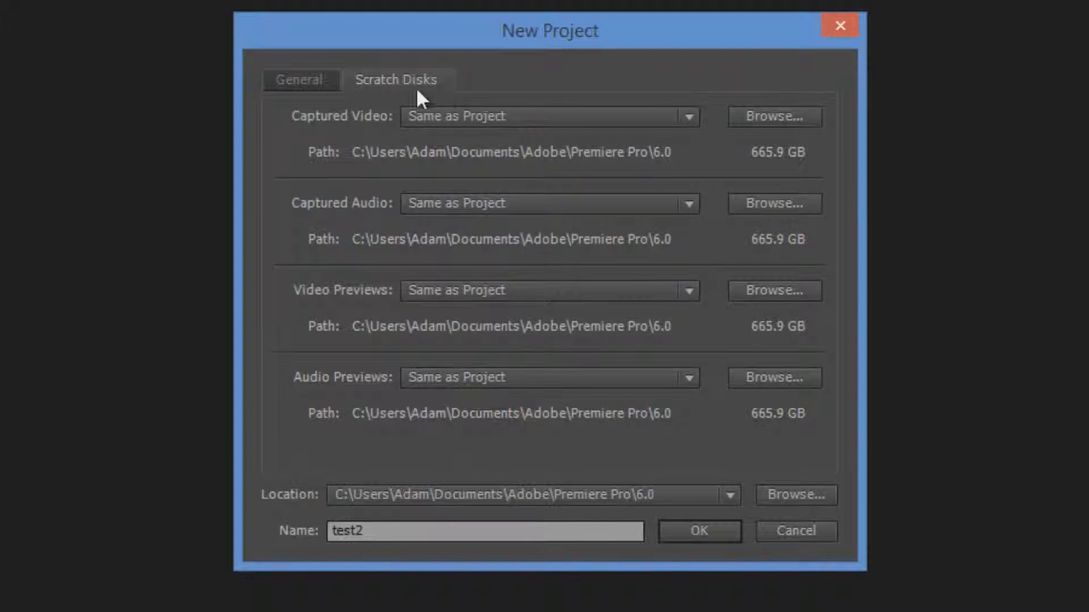
left_click(325, 80)
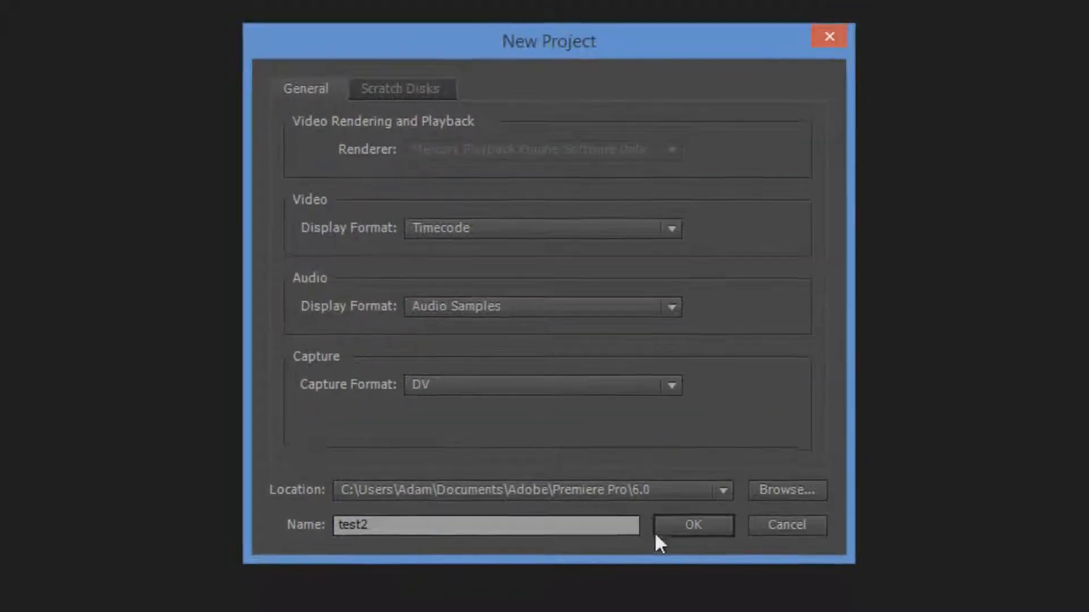
left_click(677, 528)
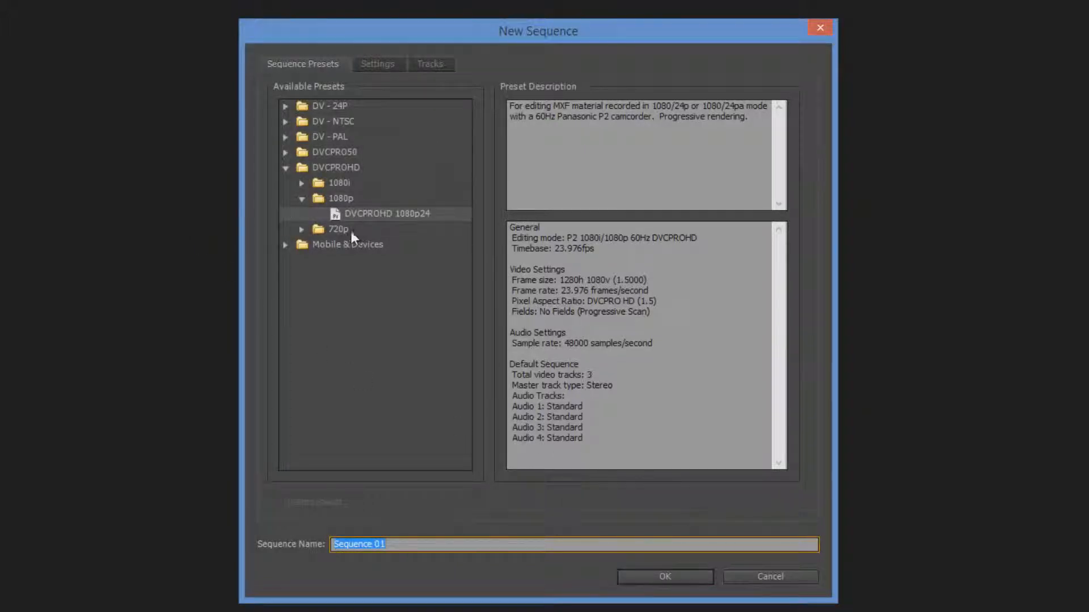
Examine the available sequence presets in the DV - 24P, DV - NTSC, DV - PAL, DVCPRO50, DVCPROHD and Mobile & Devices groups.
double_click(320, 108)
double_click(321, 182)
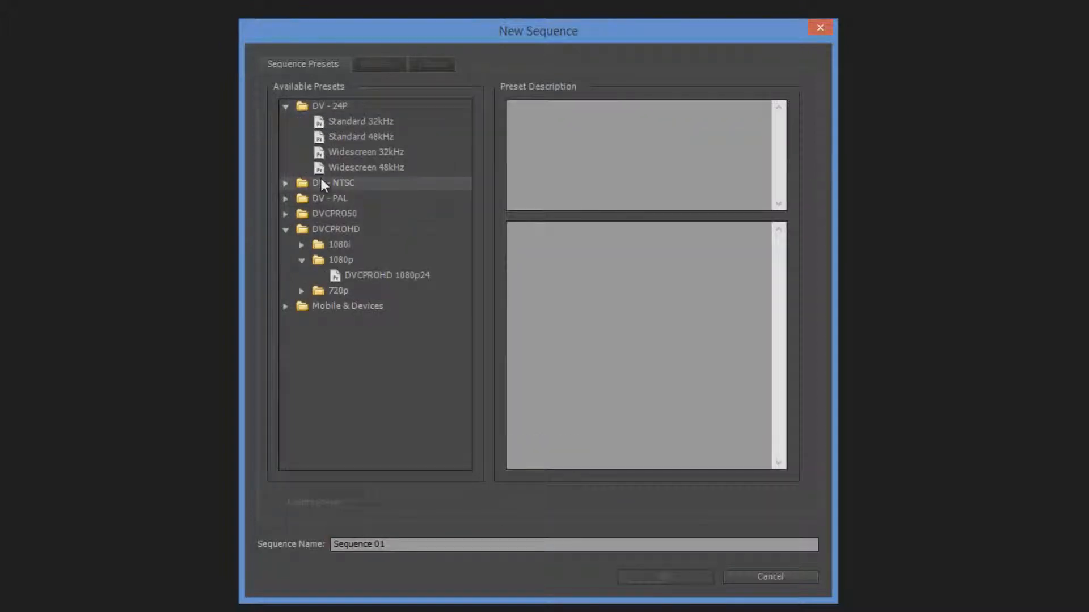
double_click(319, 260)
double_click(331, 336)
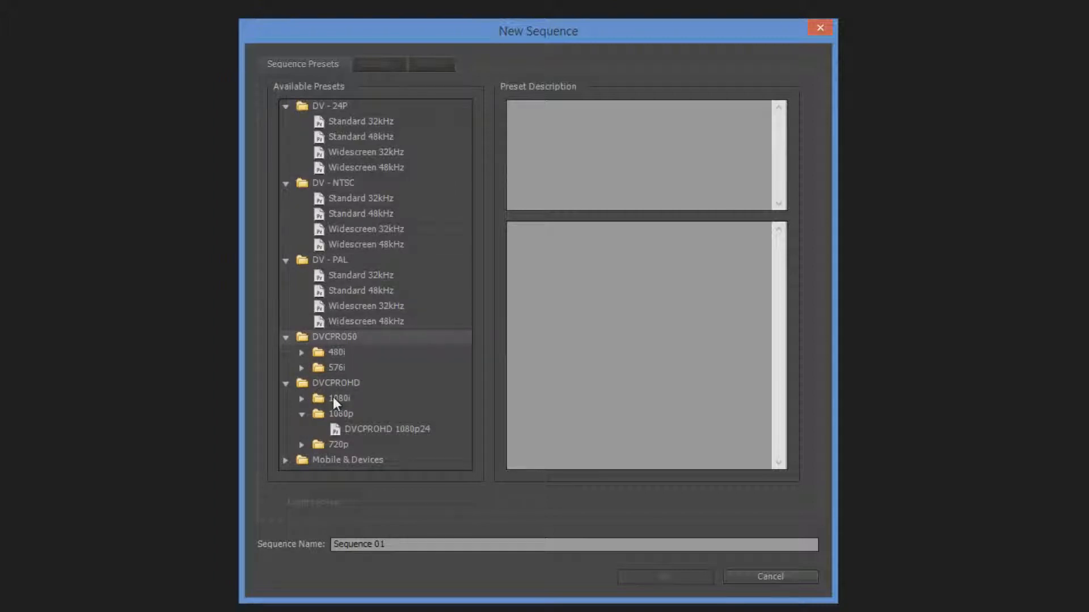
double_click(334, 399)
scroll(358, 223, "down", 1)
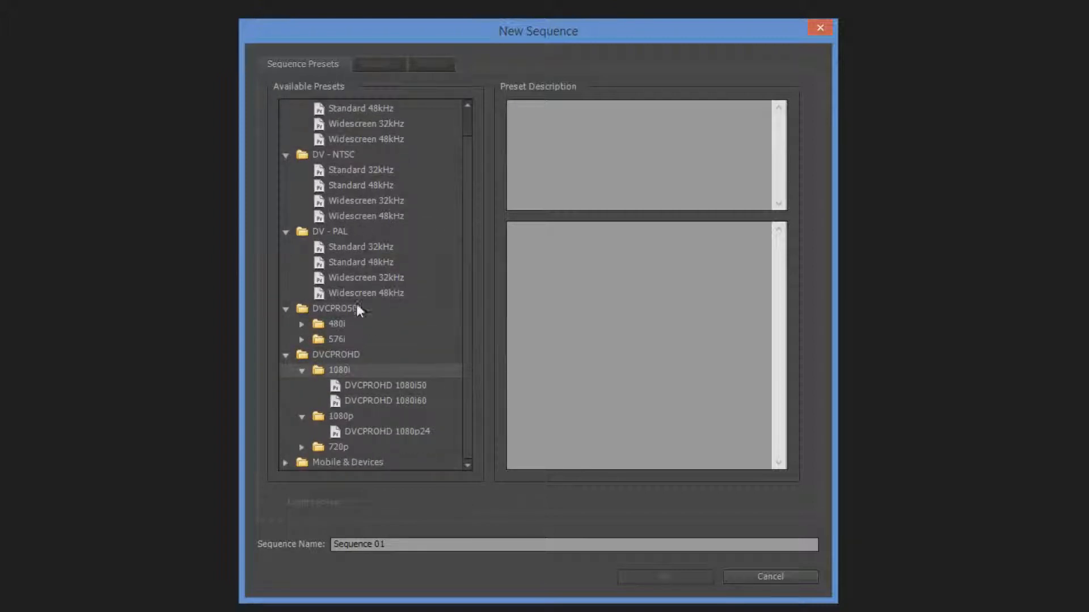
double_click(331, 446)
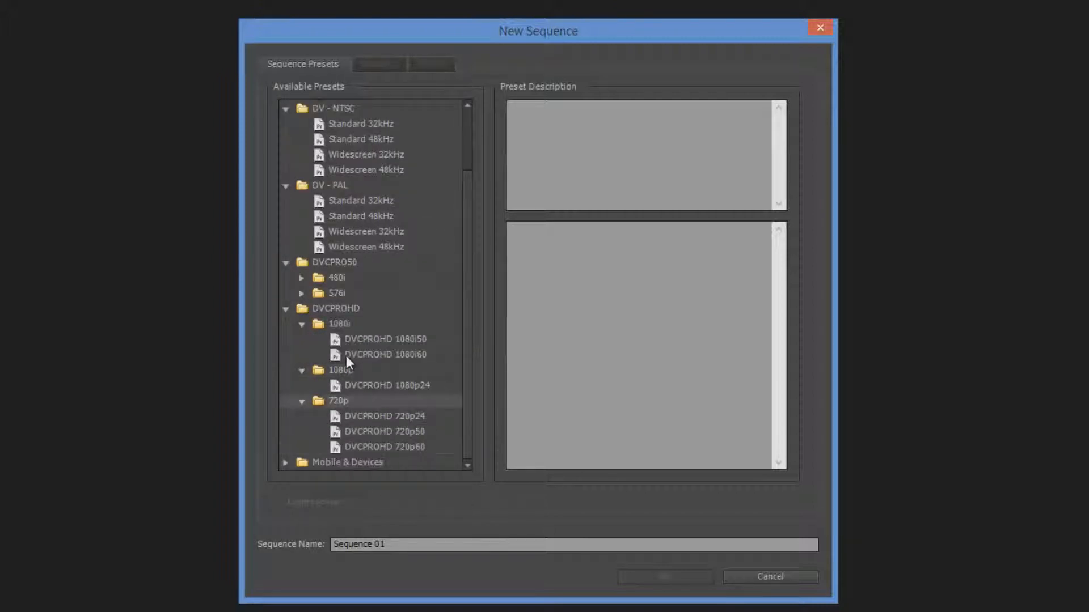
double_click(350, 464)
Create the first sequence from the DVCPROHD 1080i60 preset with the default name, checking its detailed settings before confirming.
left_click(356, 355)
scroll(366, 136, "up", 2)
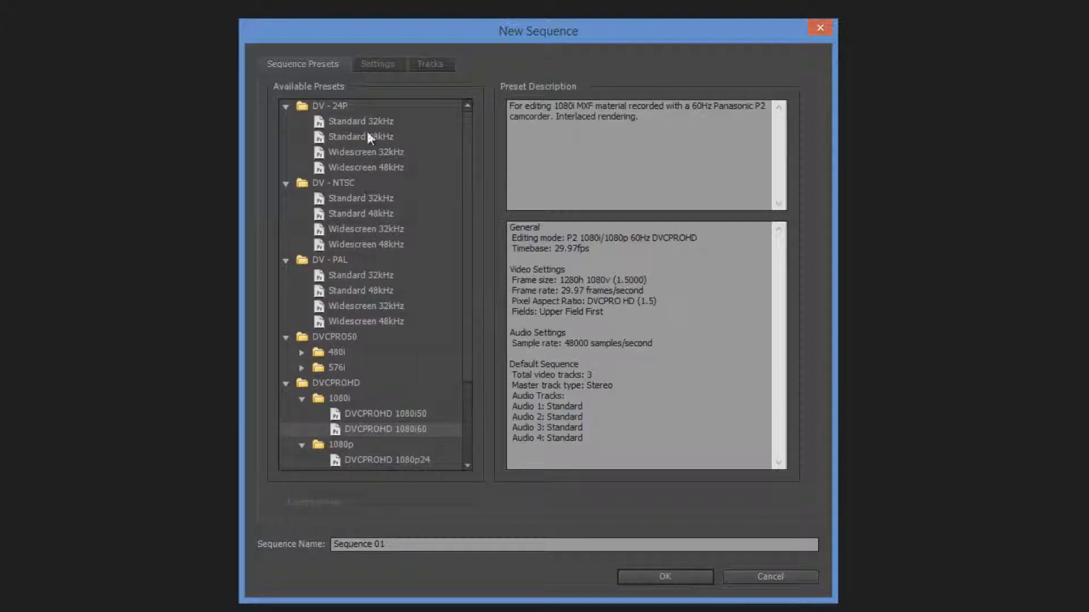
left_click(361, 63)
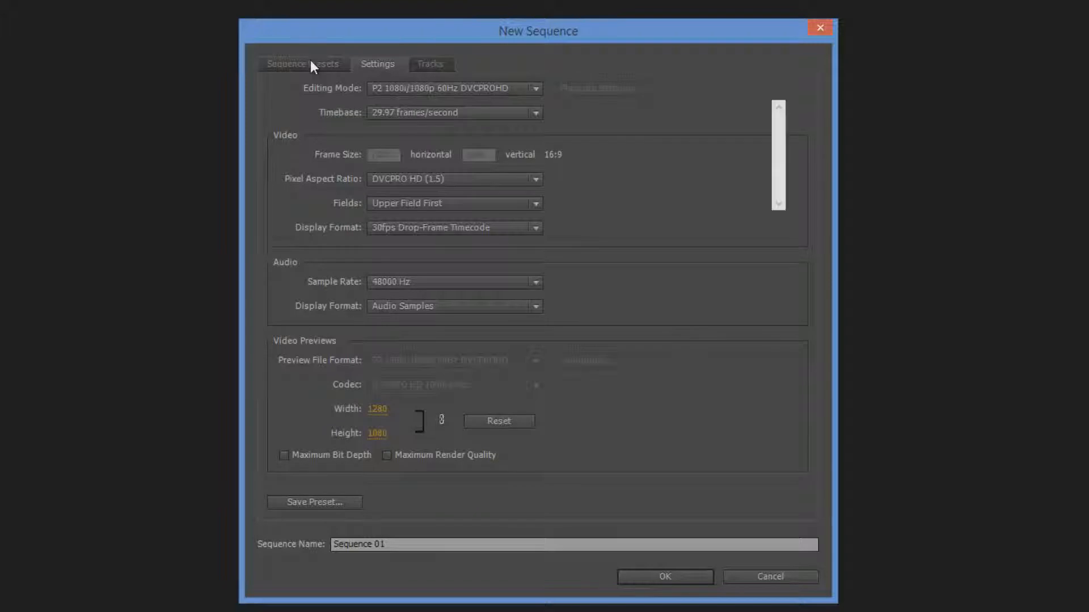
left_click(311, 61)
left_click(627, 557)
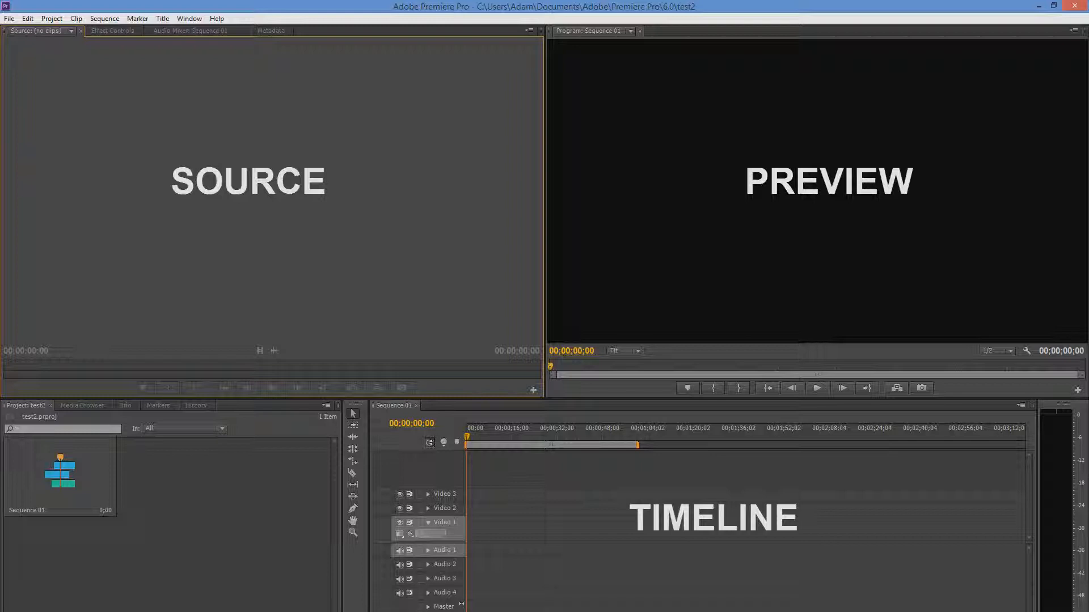
Import the intro video from the youtube folder and display the project items as a list.
left_click(10, 19)
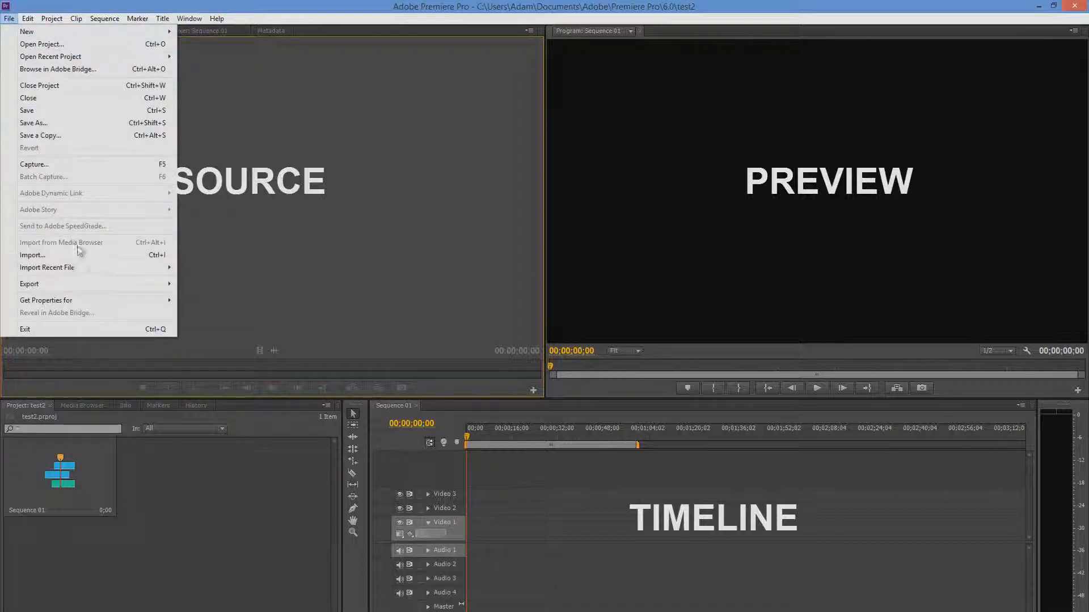
left_click(83, 255)
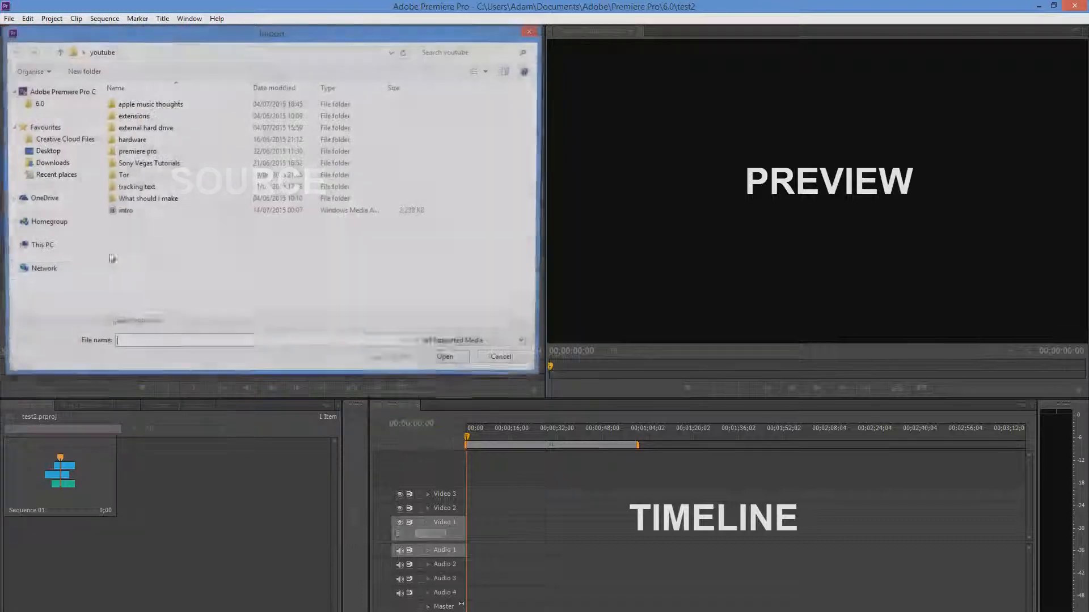
left_click(127, 210)
left_click(434, 359)
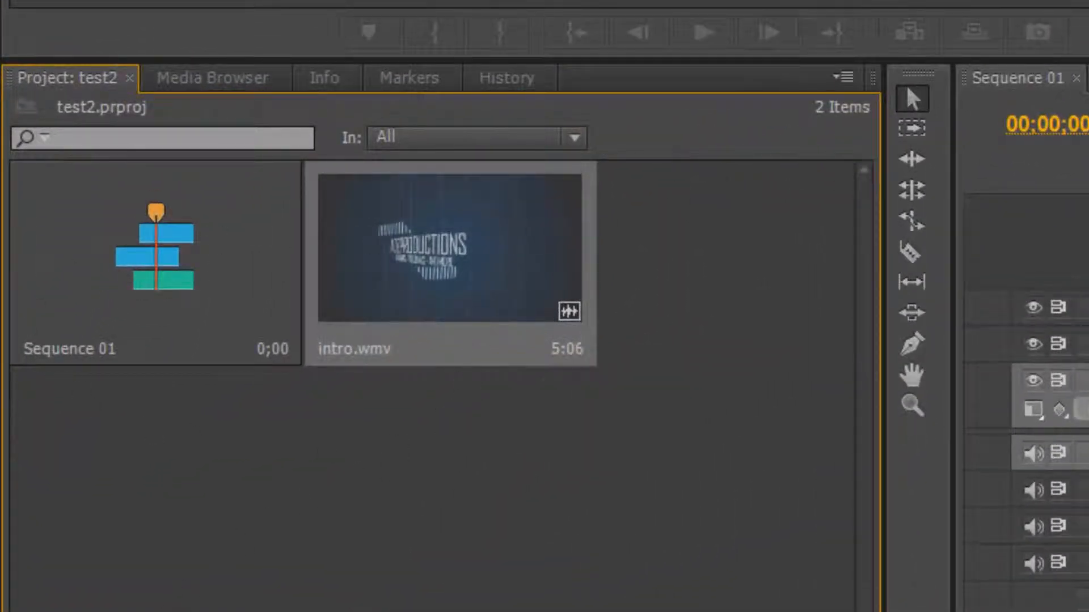
key("ctrl+Page_Up")
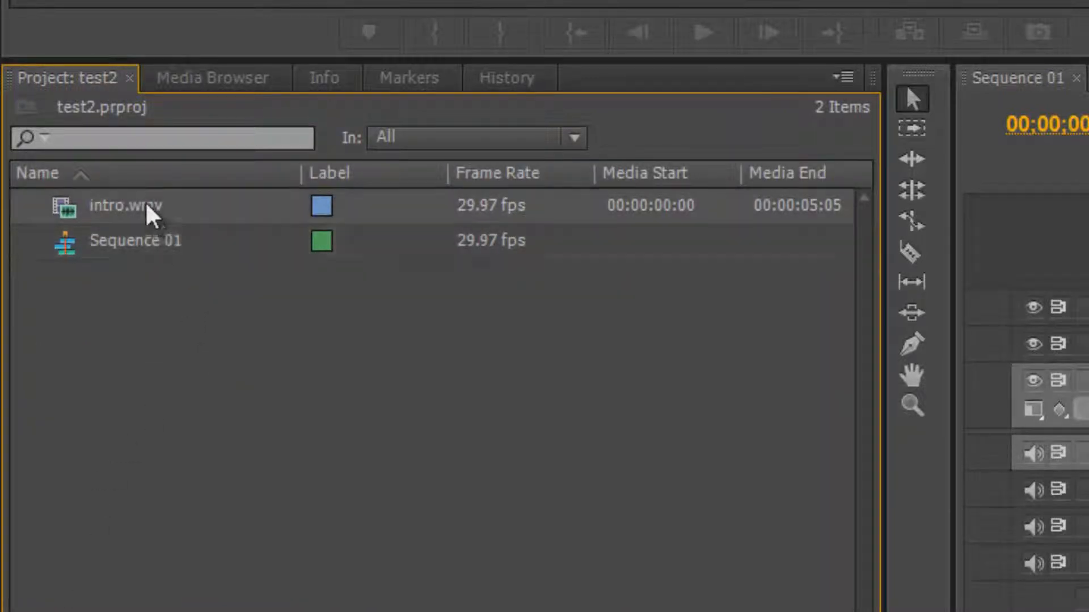
Review the available drives, the clip information, the markers and the edit history, returning to the project items.
left_click(220, 81)
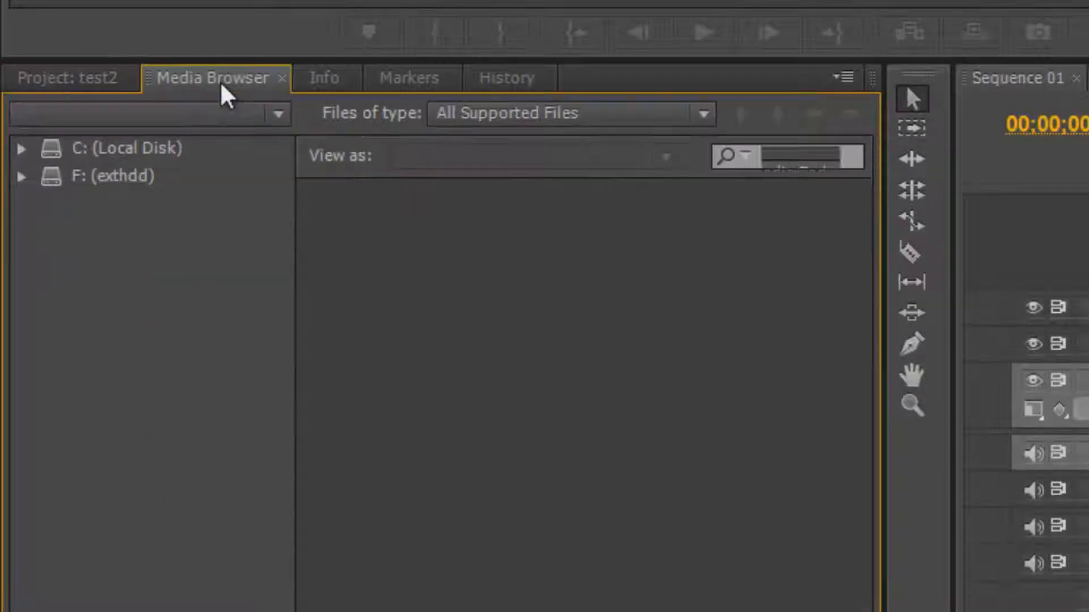
left_click(135, 180)
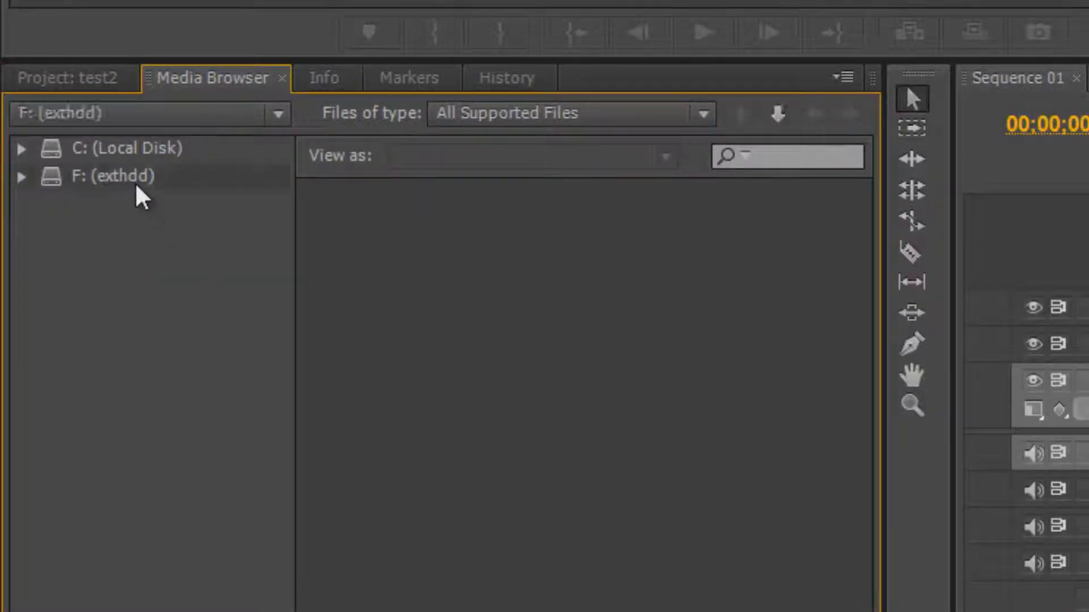
left_click(318, 82)
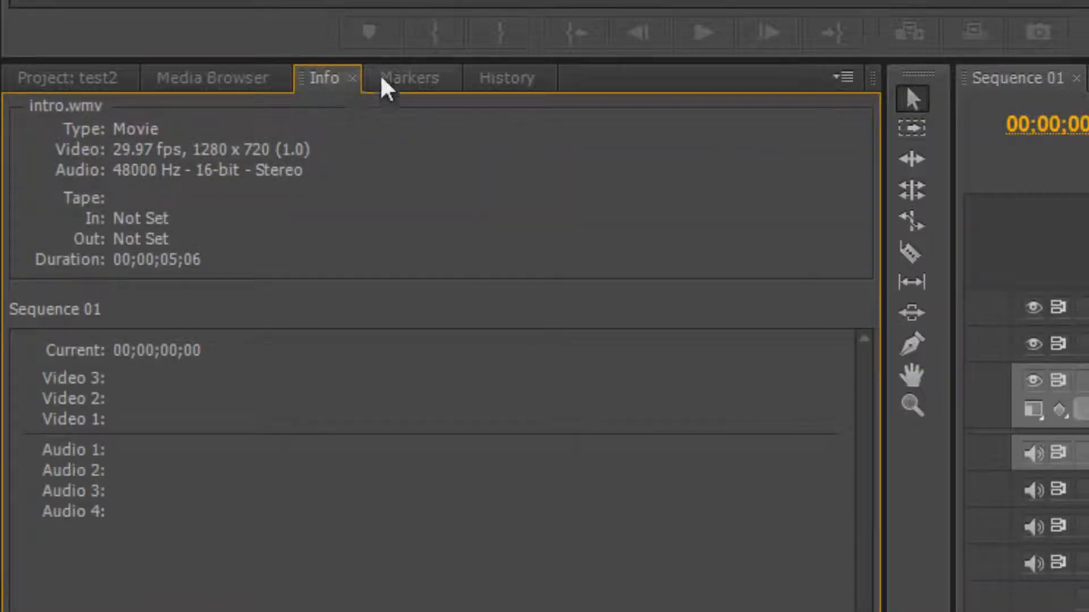
left_click(403, 78)
left_click(508, 78)
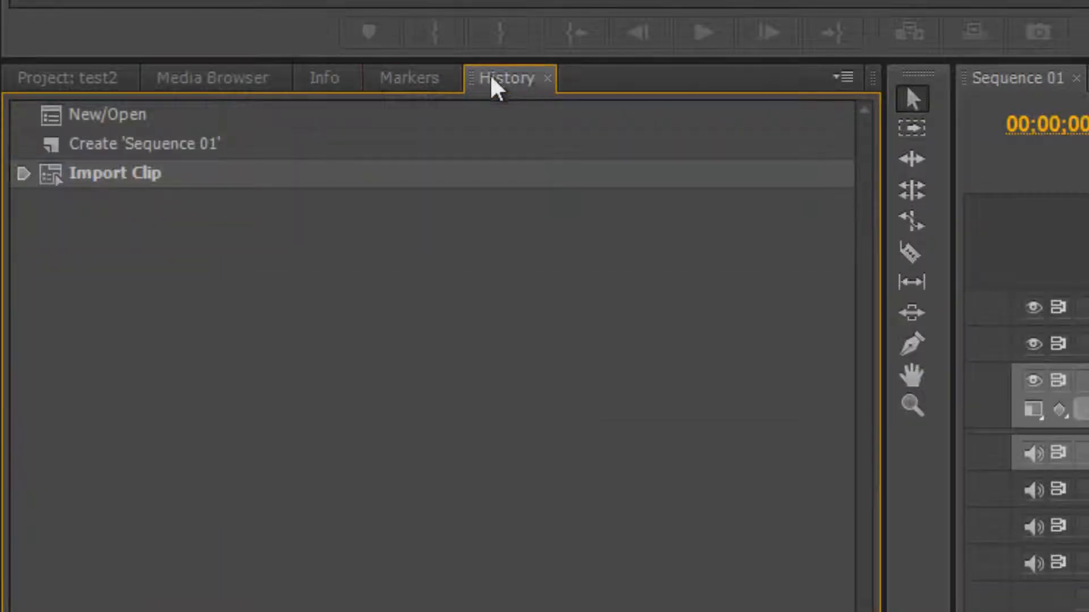
left_click(89, 80)
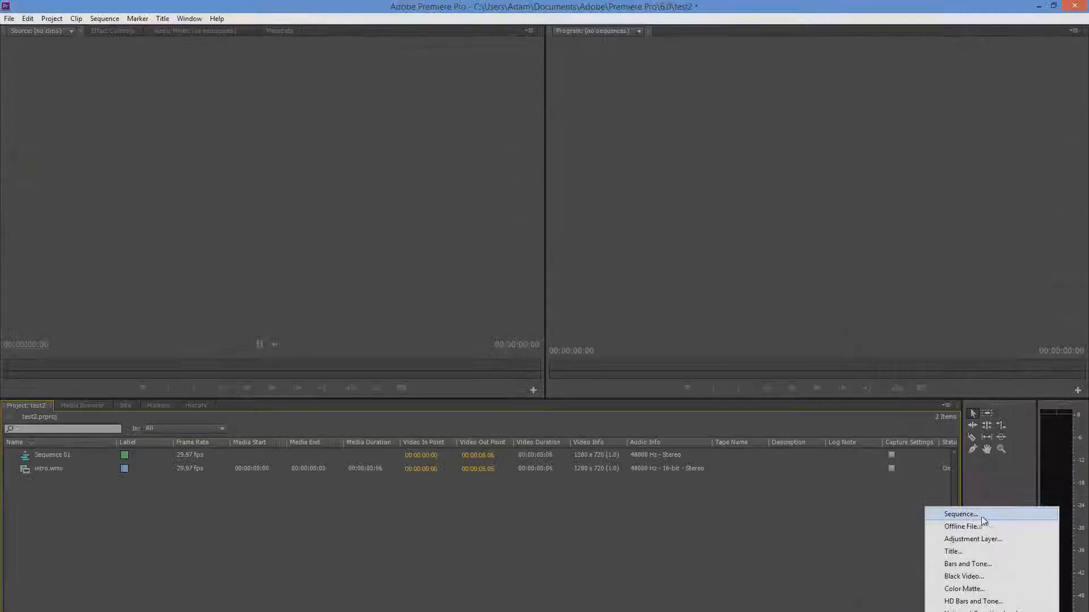
Create a new sequence named garden with the DVCPROHD 1080i60 preset.
left_click(999, 517)
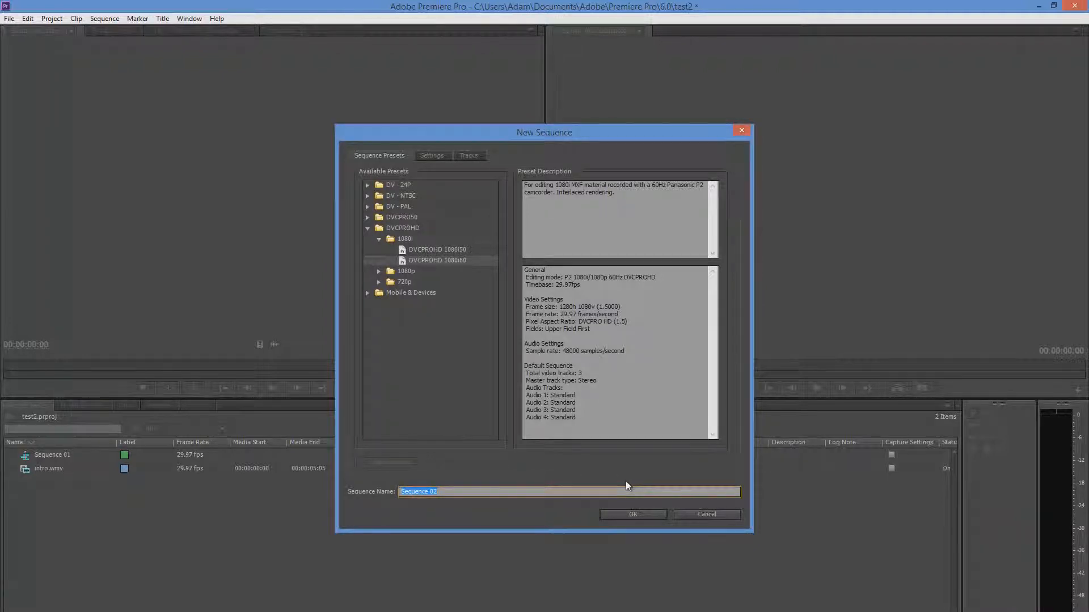
type("garden")
key("Return")
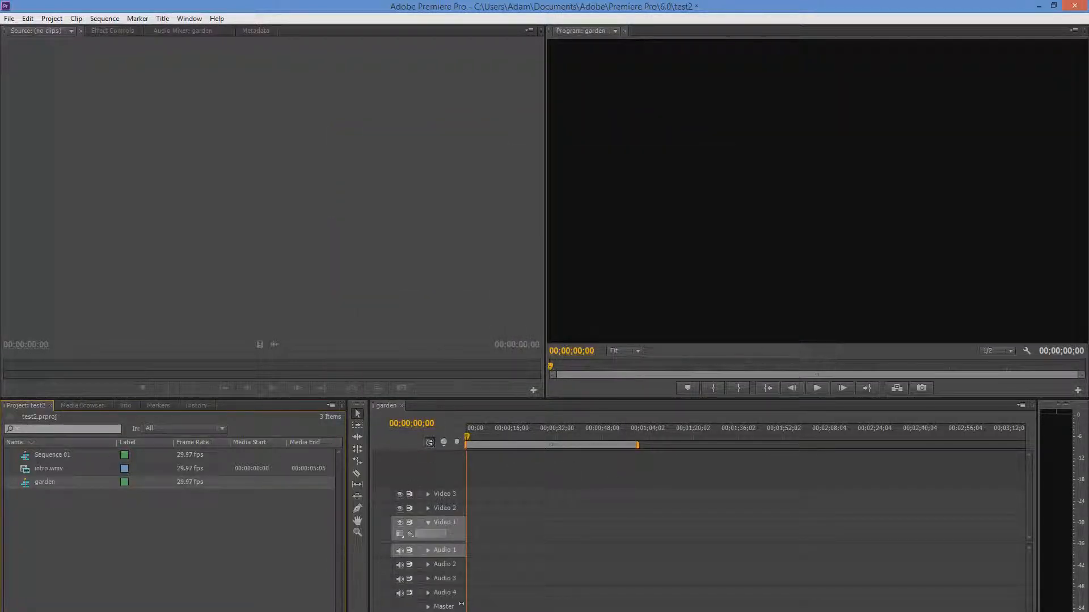
Create another new sequence named supermarket with the DVCPROHD 1080i60 preset.
left_click(312, 611)
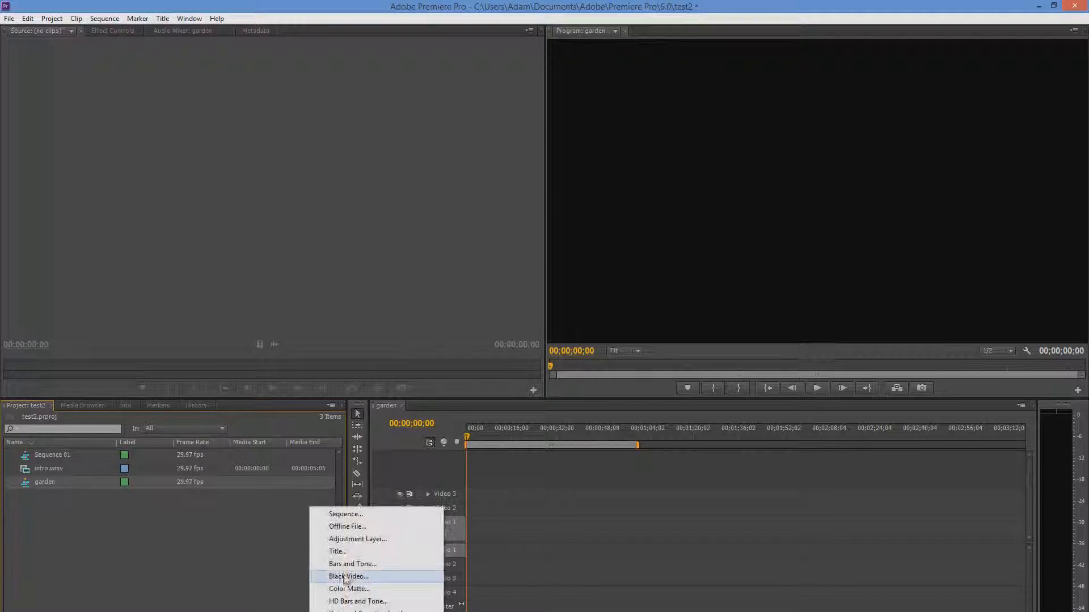
left_click(361, 517)
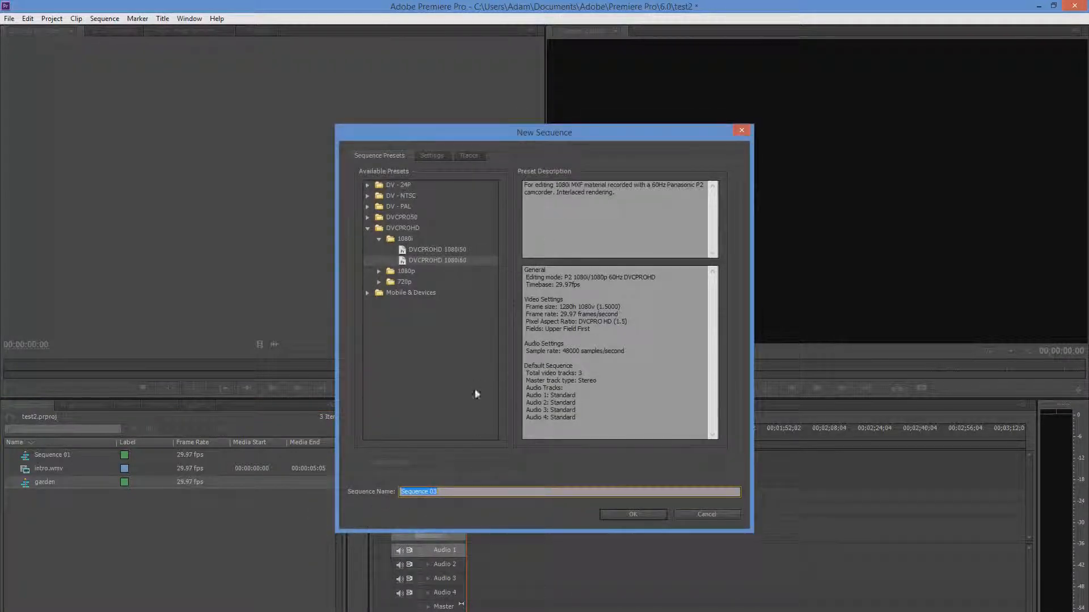
type("supermark")
type("et")
key("Return")
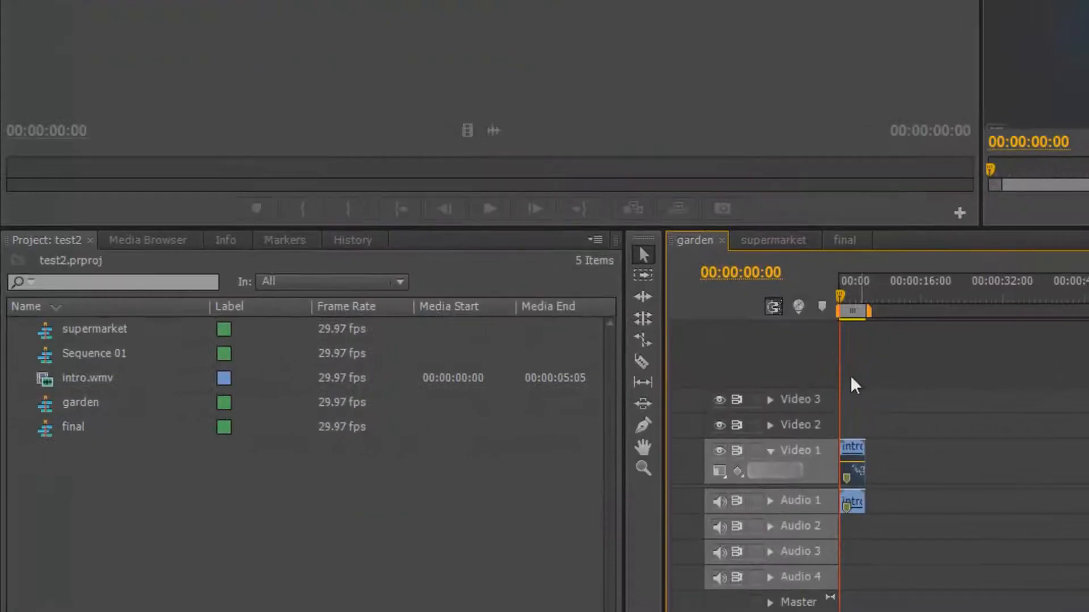
left_click_drag(864, 455, 911, 481)
left_click(857, 461)
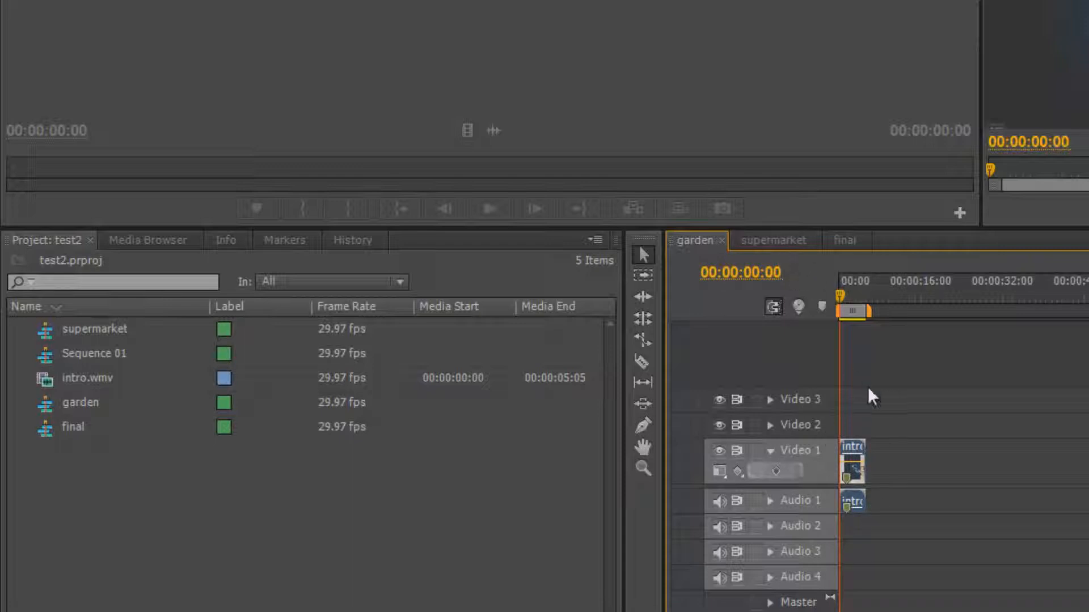
Place intro.wmv at the start of Video 1 in the supermarket sequence and change the sequence settings to match the clip.
left_click(775, 243)
left_click_drag(97, 376, 857, 458)
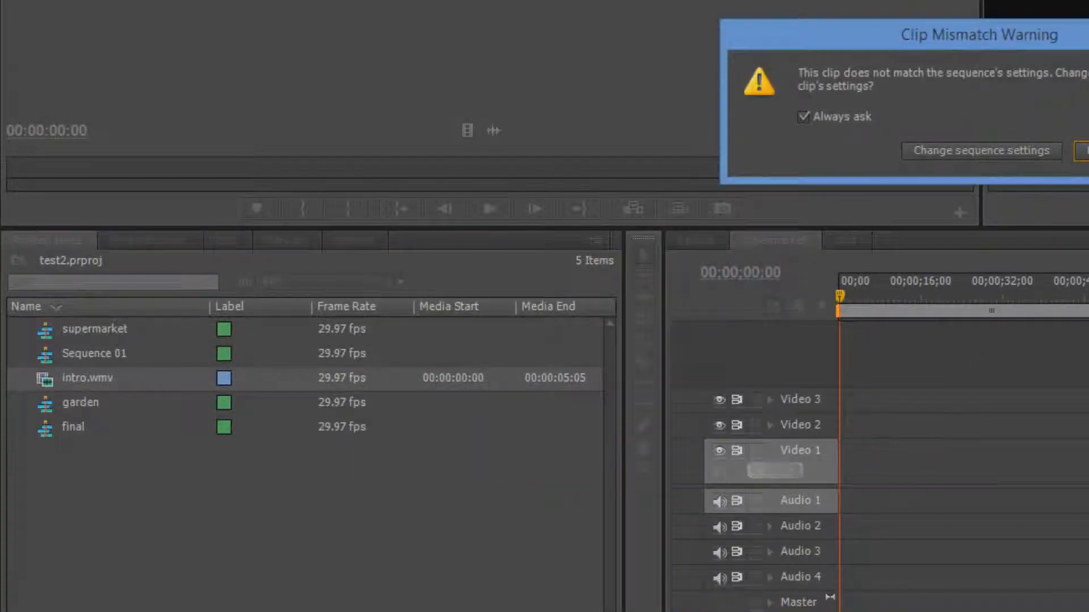
left_click(1036, 150)
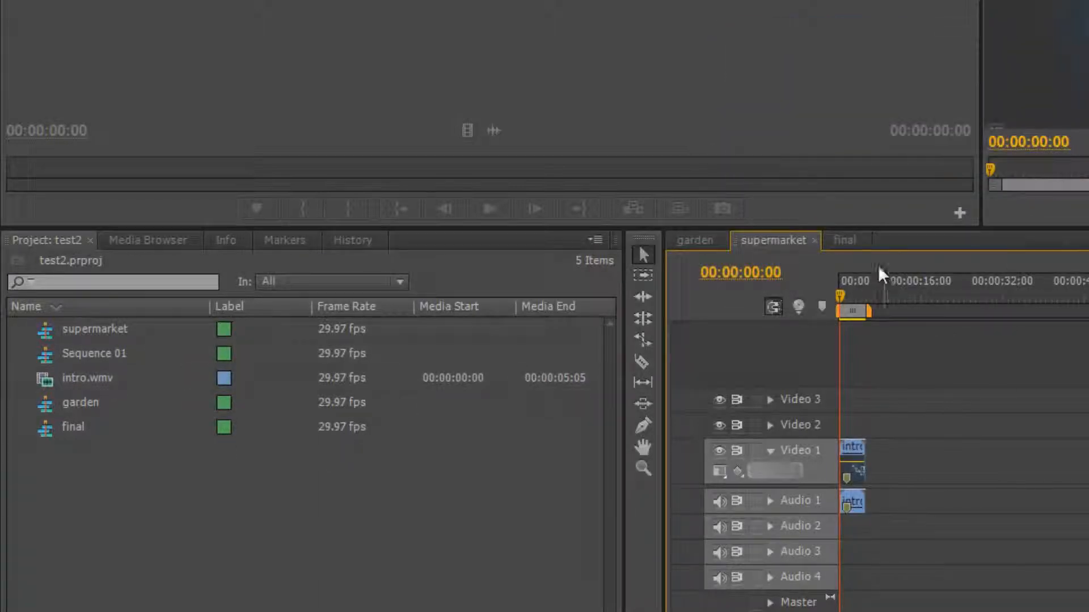
Compare the timelines of the garden, supermarket and final sequences, ending on the final sequence.
left_click(844, 245)
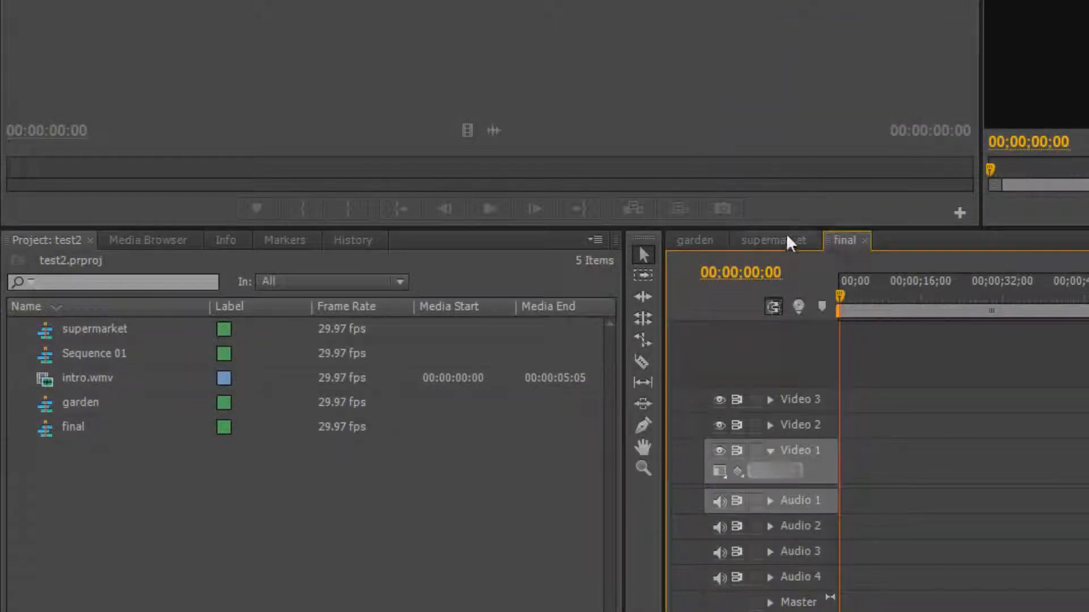
left_click(735, 236)
left_click(709, 237)
left_click(754, 242)
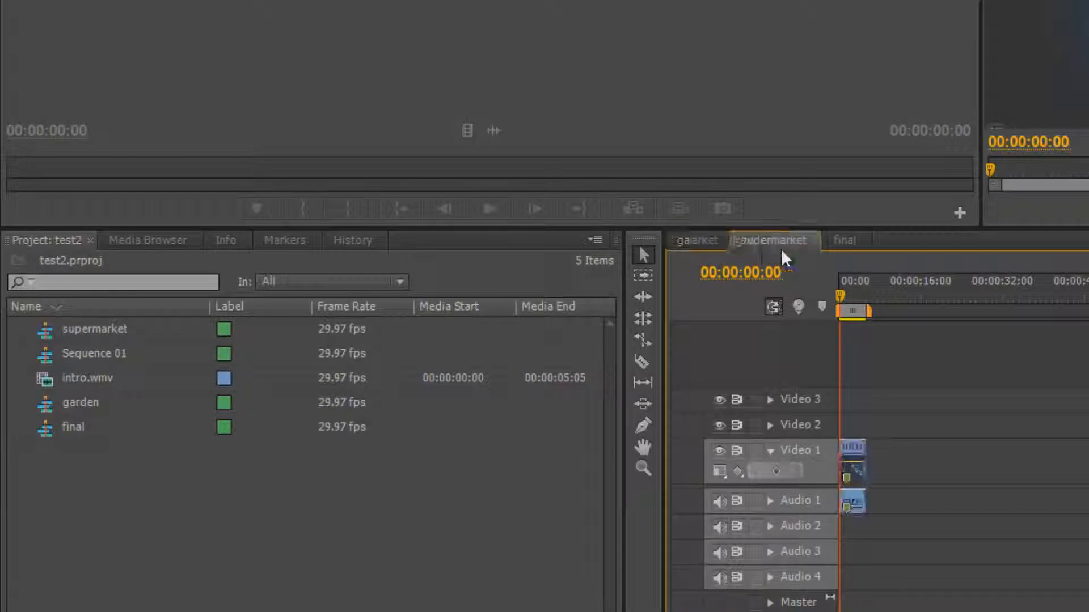
left_click(848, 241)
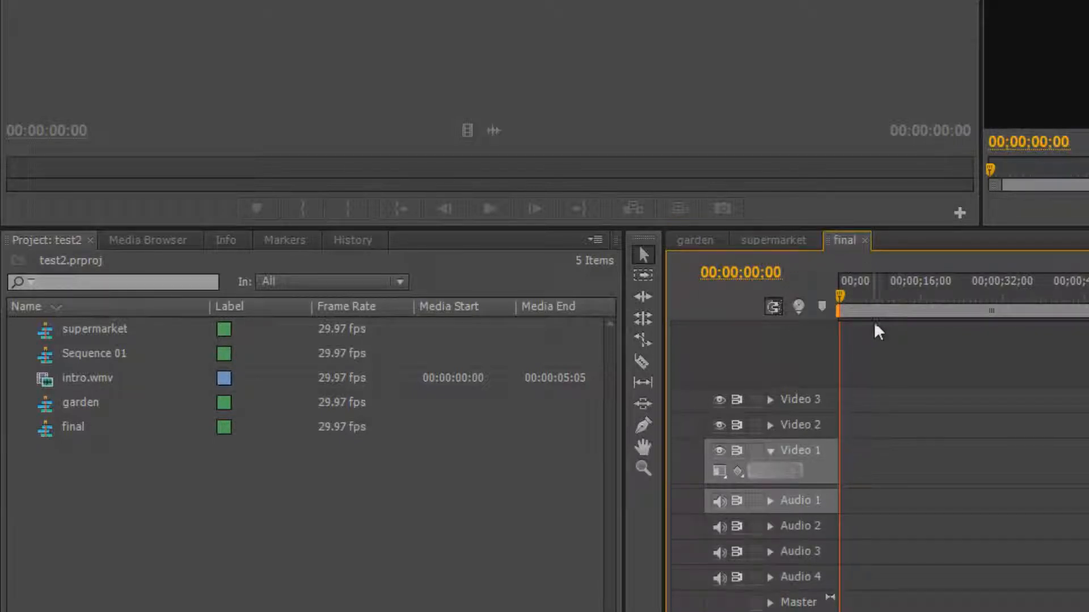
mouse_move(78, 434)
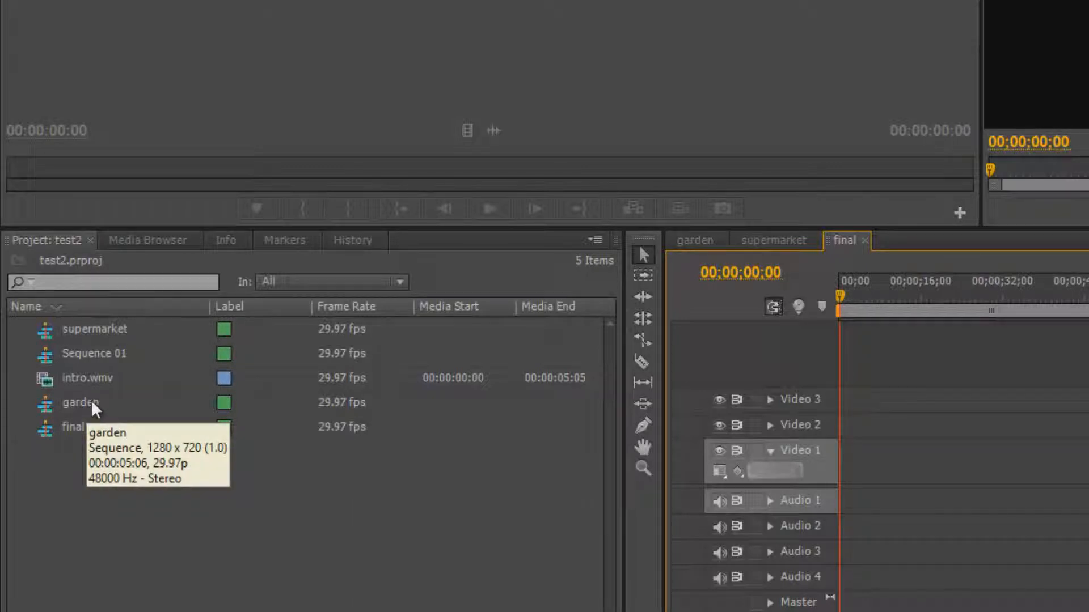
Nest the garden and supermarket sequences end to end on Video 3 of the final sequence, starting at 00:00:00:00, with matching sequence settings.
left_click_drag(91, 400, 846, 397)
left_click(1012, 152)
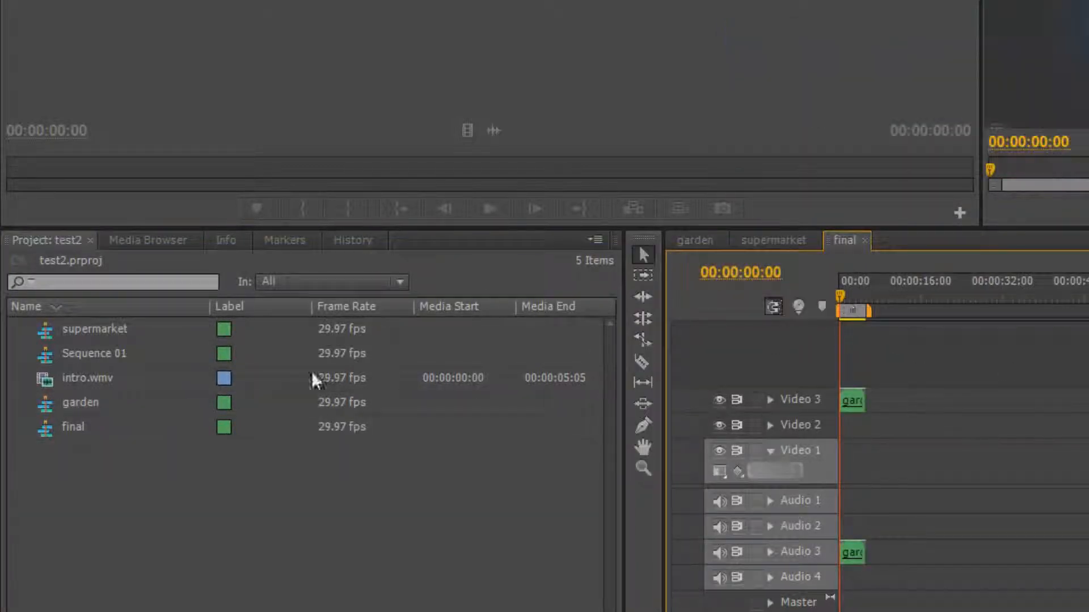
left_click_drag(131, 335, 877, 403)
key("equal")
key("equal")
key("equal")
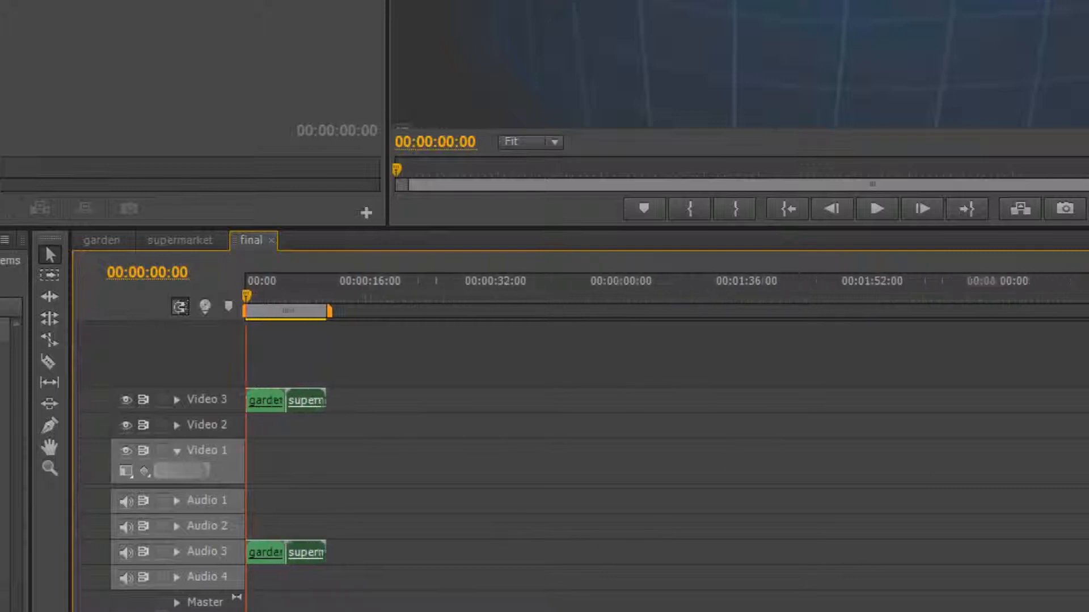
key("equal")
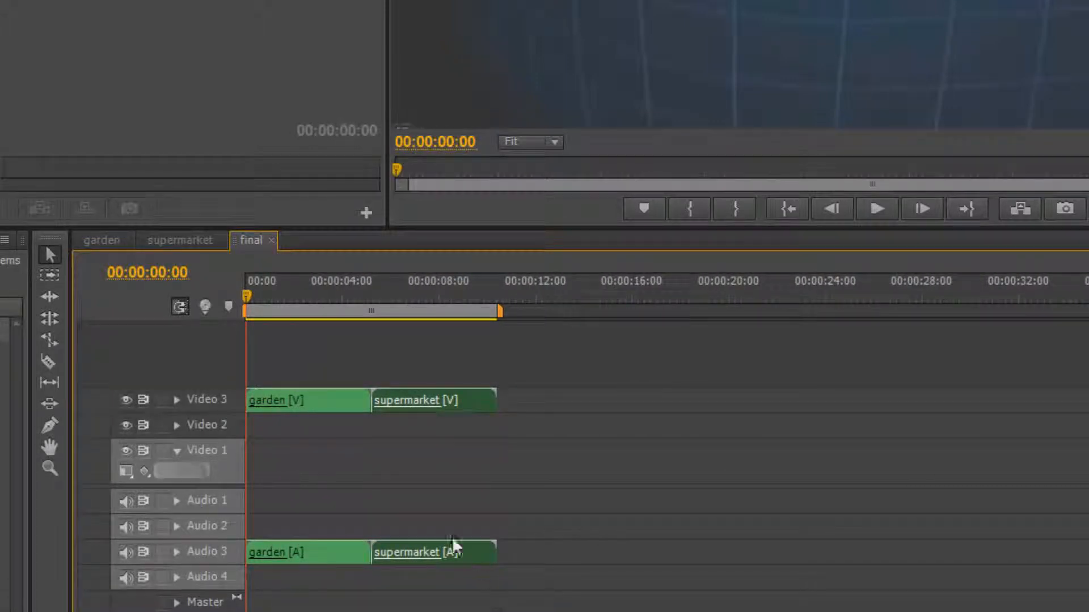
left_click(383, 502)
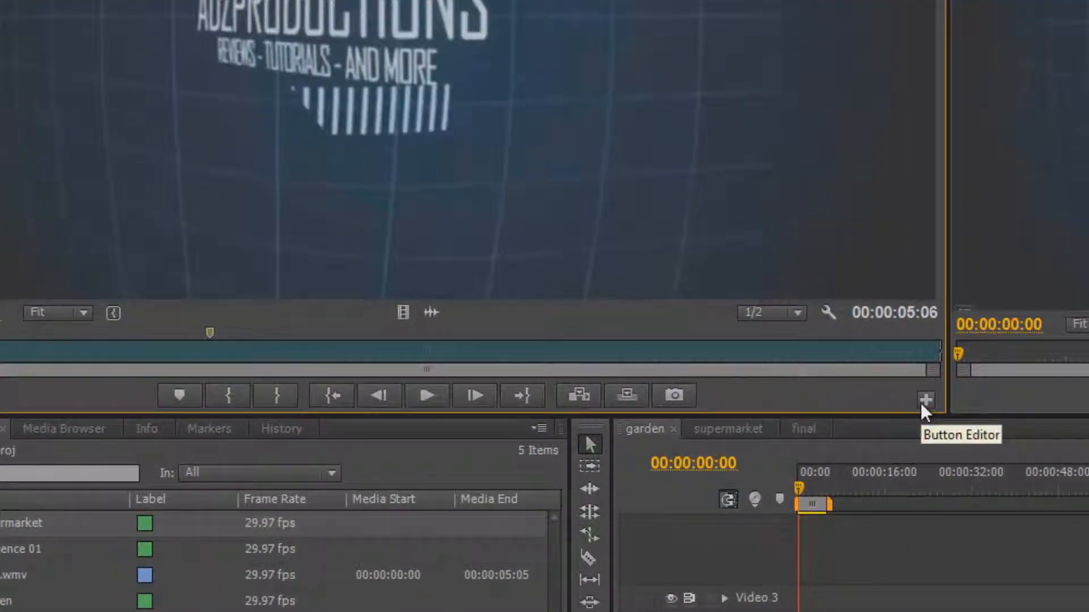
Try replacing Export Frame with Add Marker at the end of the Source monitor's transport controls, and restore the default button layout.
left_click(924, 400)
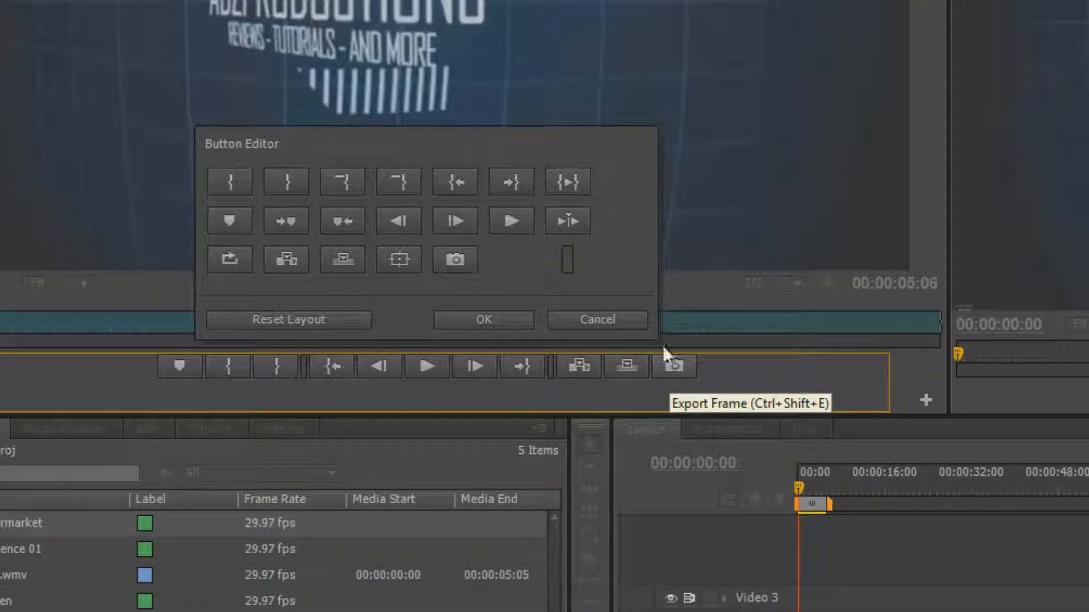
left_click_drag(674, 365, 696, 379)
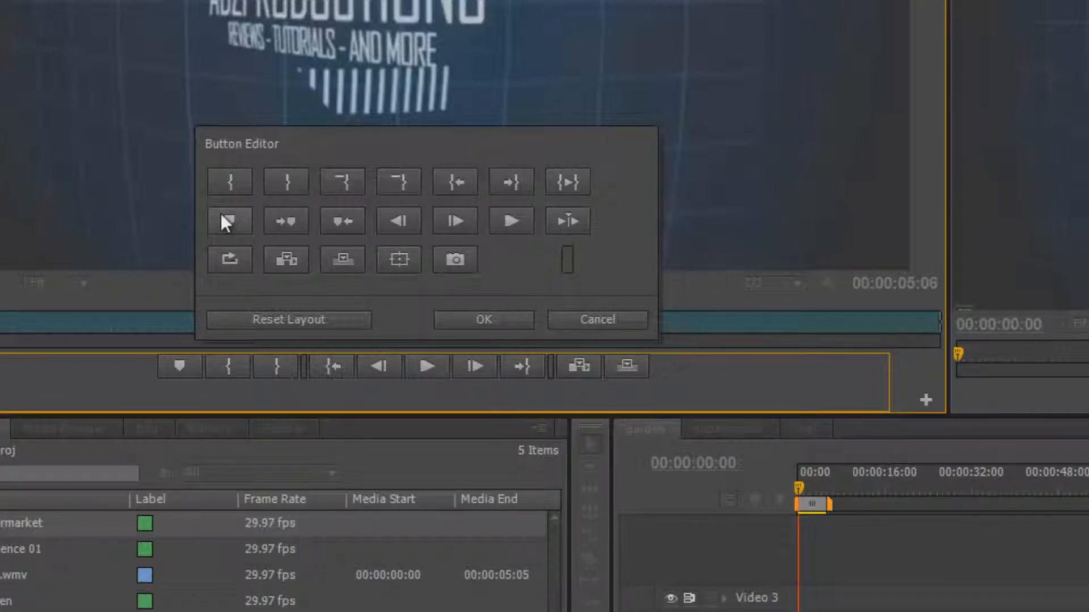
mouse_move(220, 214)
left_mouse_down()
mouse_move(652, 304)
mouse_move(655, 386)
left_mouse_up()
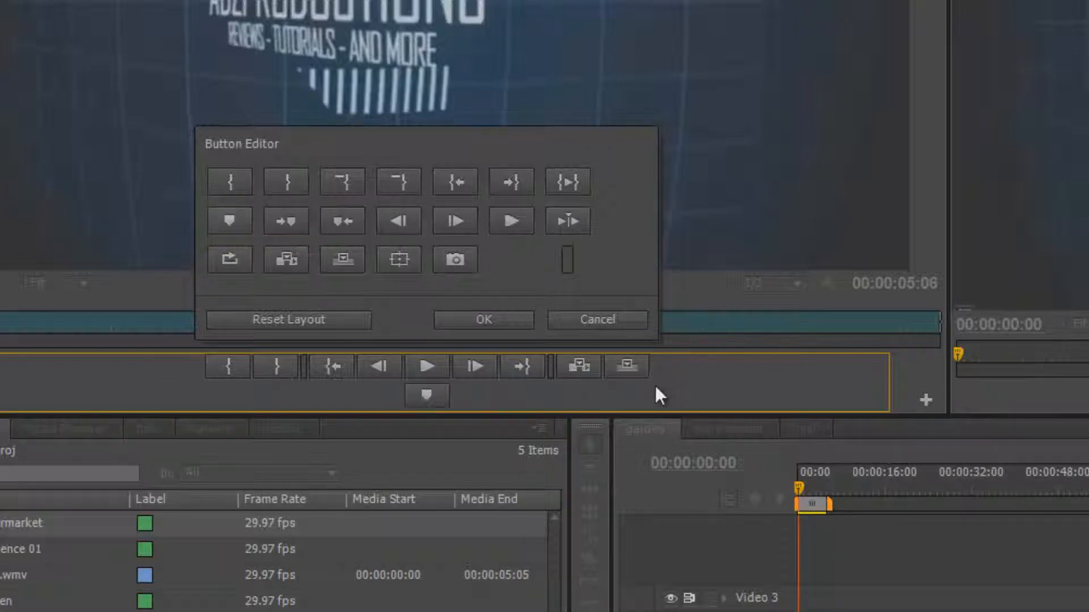
left_click_drag(696, 368, 695, 369)
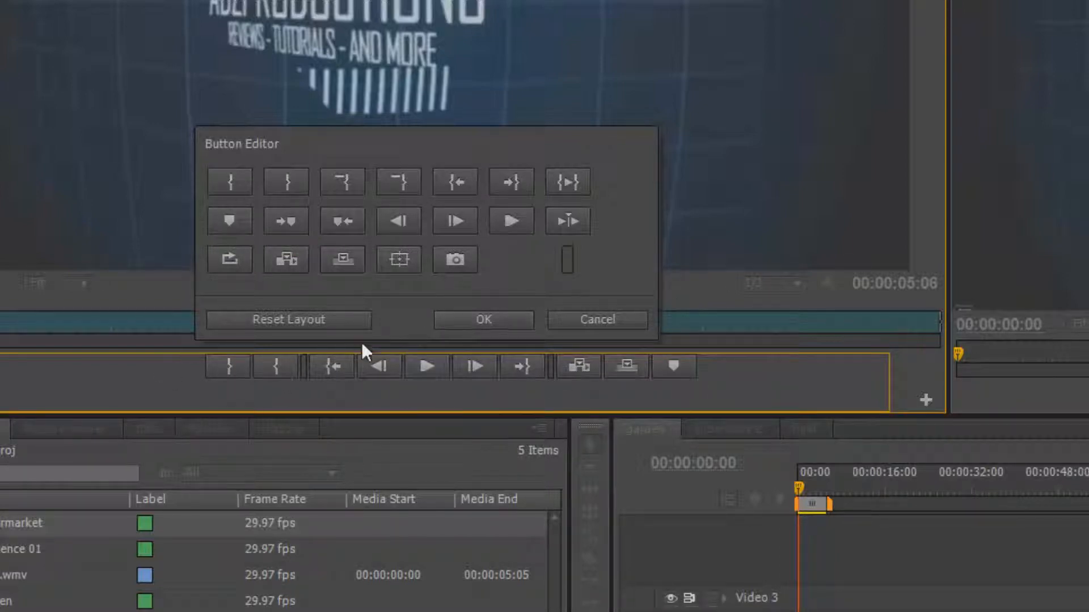
left_click(354, 322)
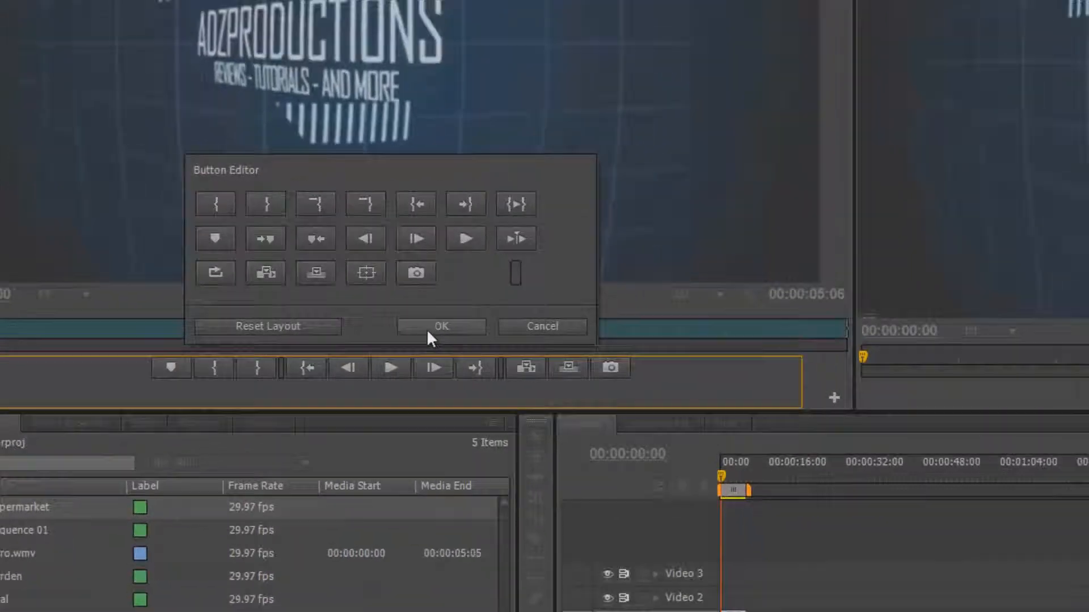
left_click(484, 320)
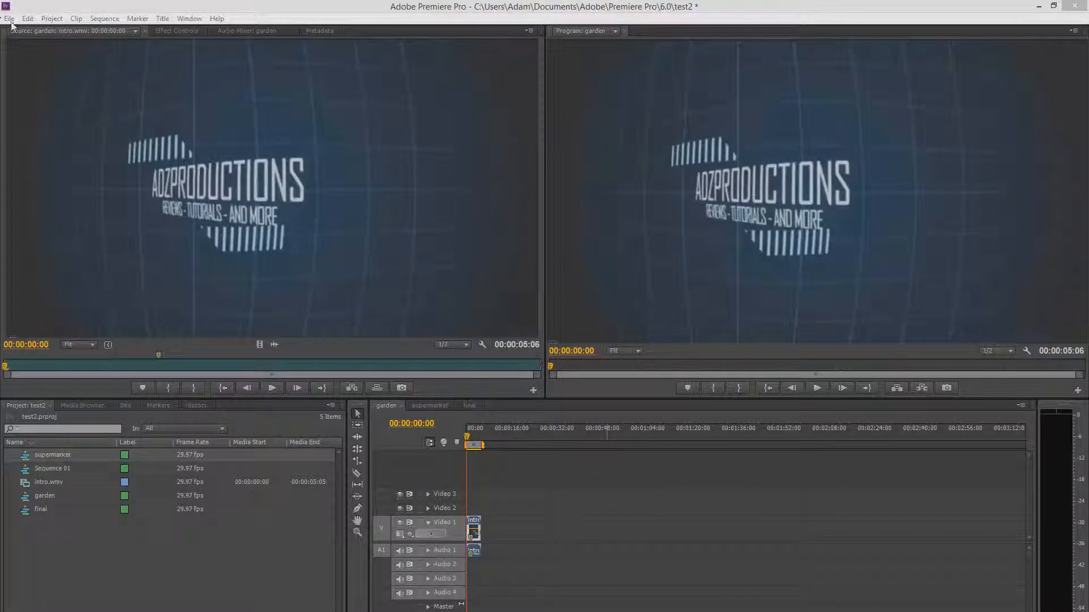
Open the media export settings for the garden sequence and make the output match the sequence settings.
left_click(10, 19)
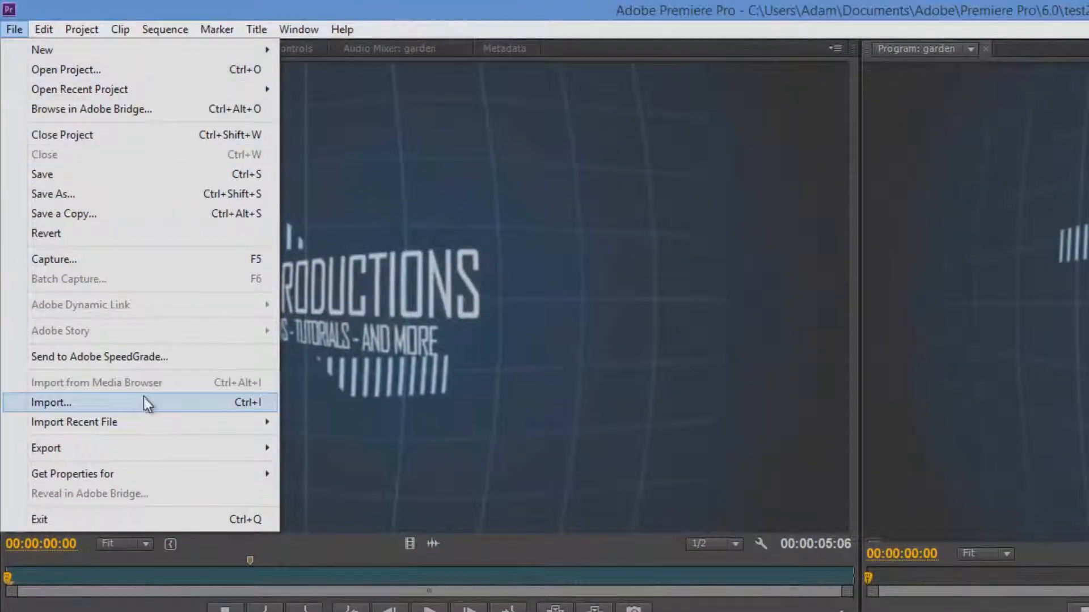
mouse_move(128, 457)
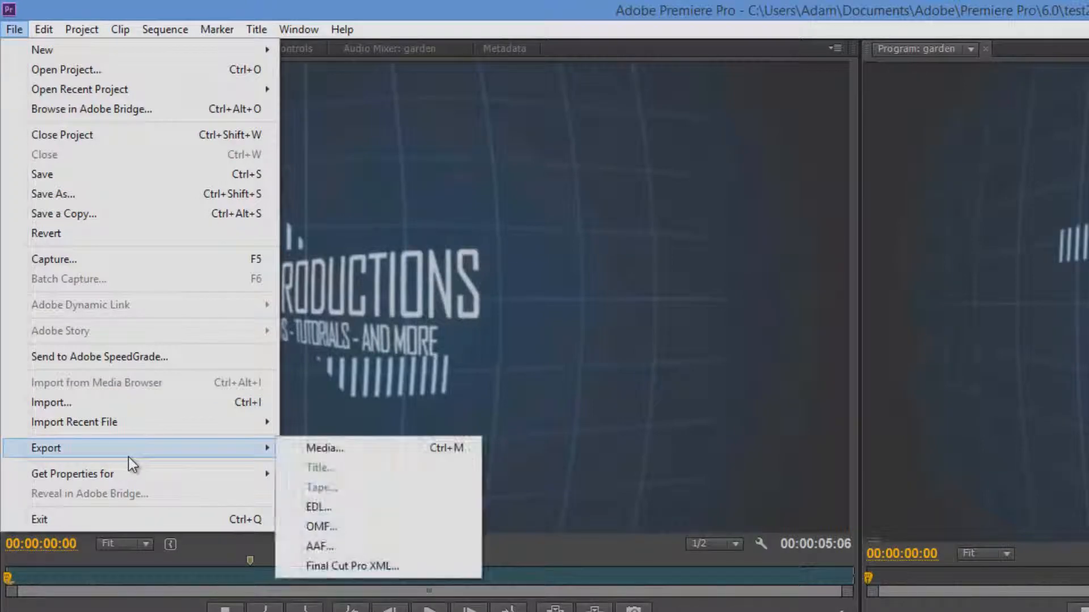
left_click(363, 448)
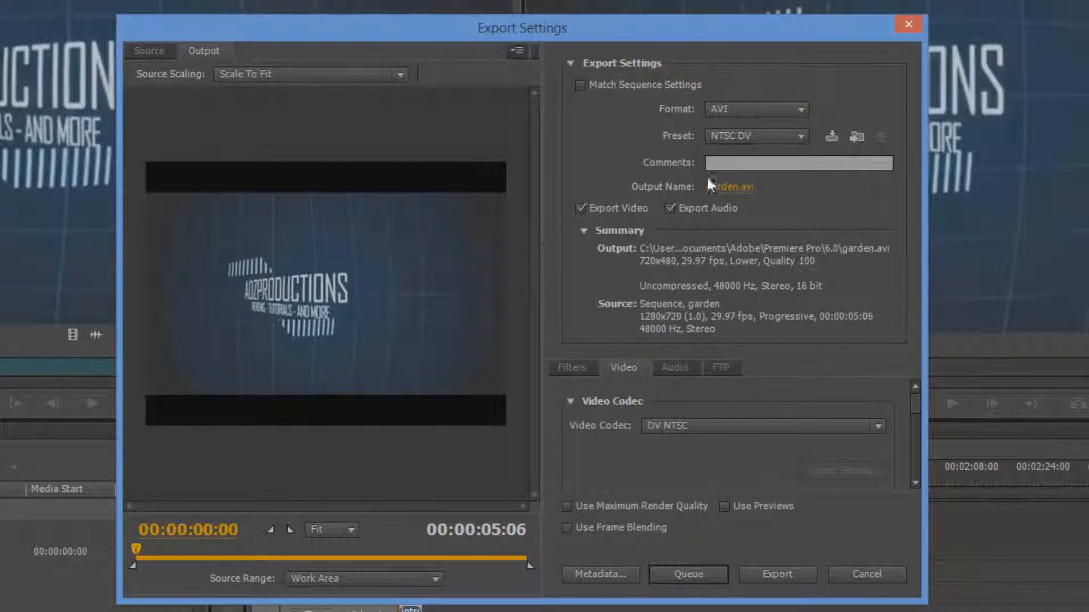
left_click(628, 85)
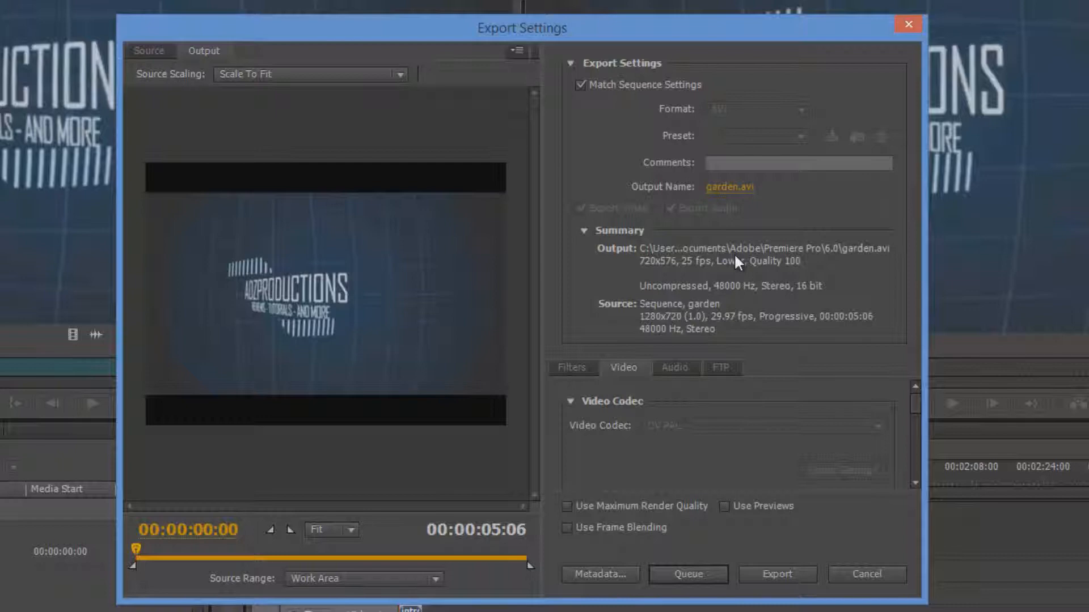
Examine the Filters, Video, Audio and FTP options in the garden sequence's export settings.
left_click(579, 367)
left_click(630, 367)
left_click(680, 368)
left_click(728, 369)
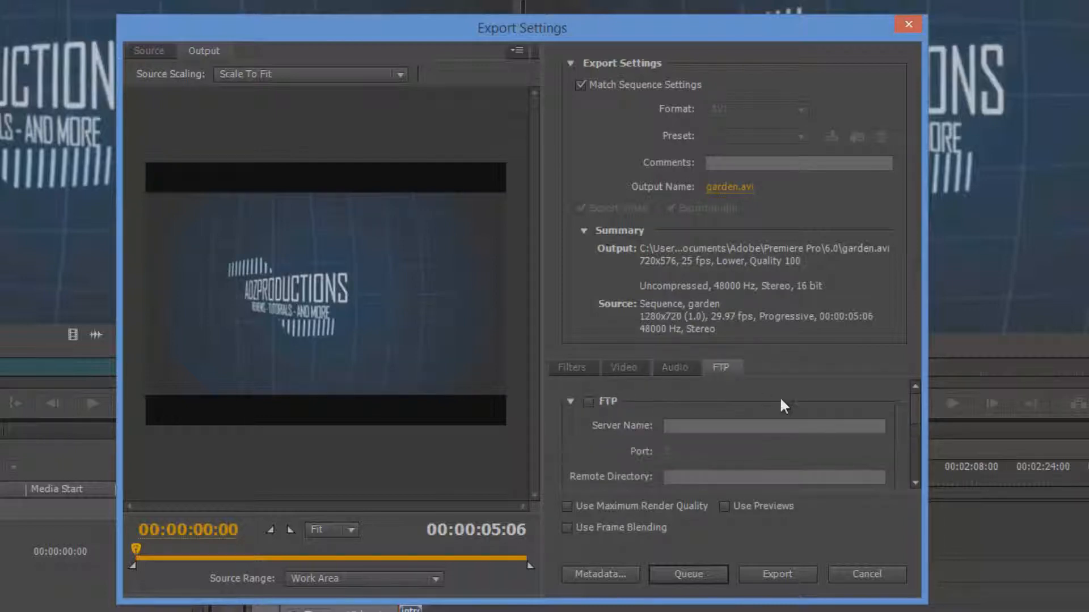
mouse_move(915, 403)
left_mouse_down()
mouse_move(923, 472)
mouse_move(936, 462)
mouse_move(931, 400)
left_mouse_up()
left_click(640, 368)
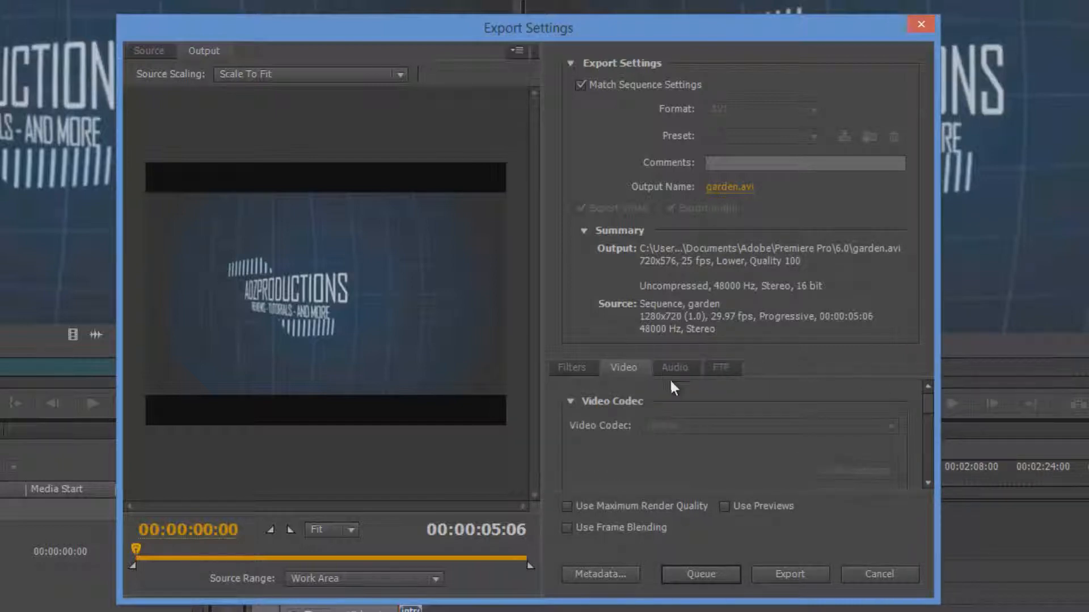
Export the garden sequence as garden.avi.
left_click(659, 507)
left_click(670, 505)
left_click(791, 573)
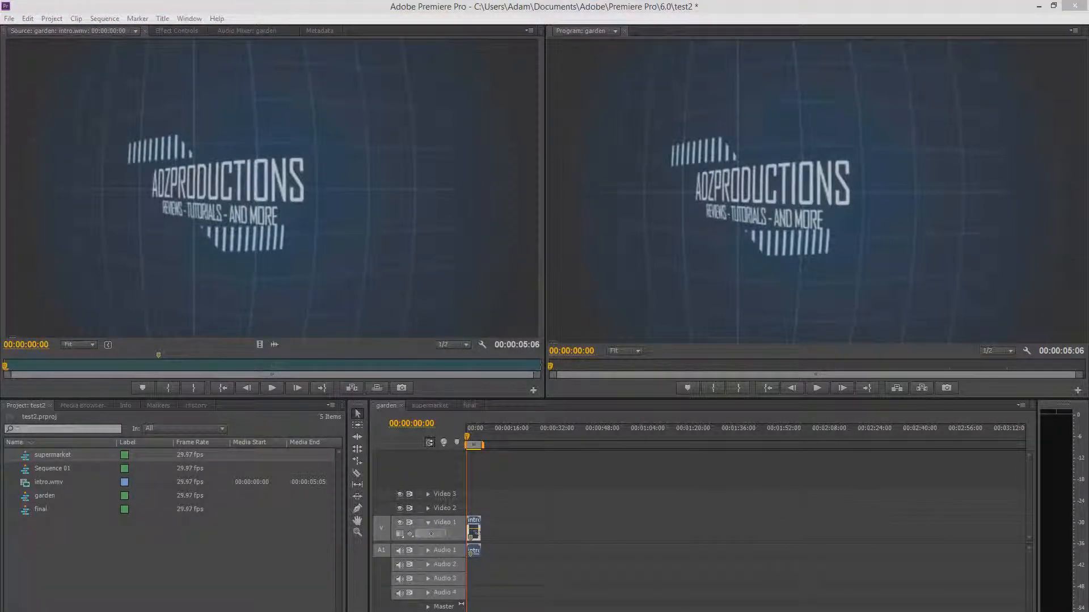
Select the intro clip on Video 1 in the garden sequence.
left_click(476, 525)
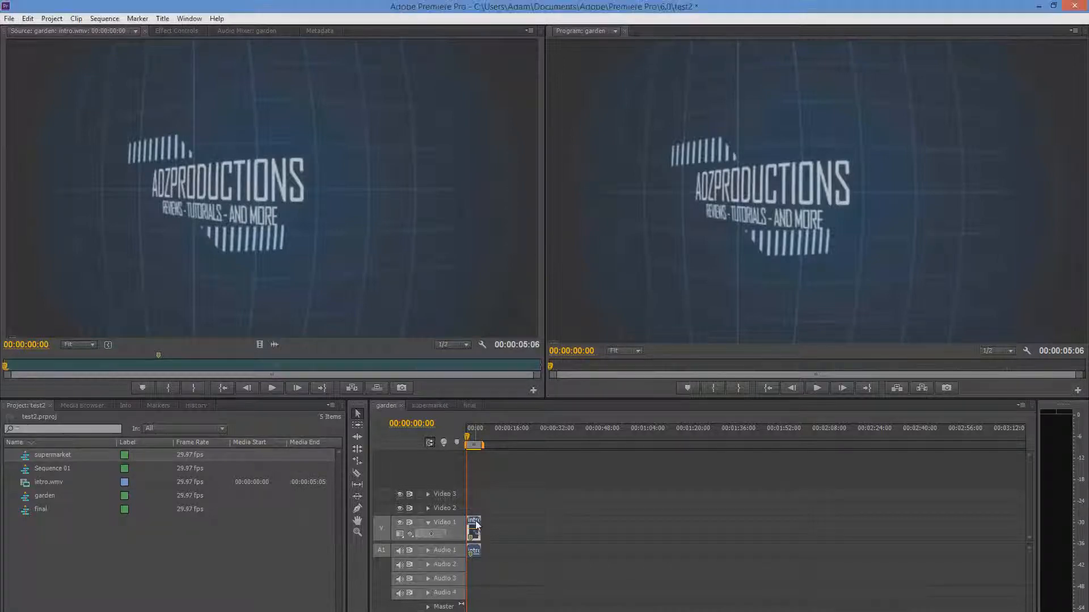